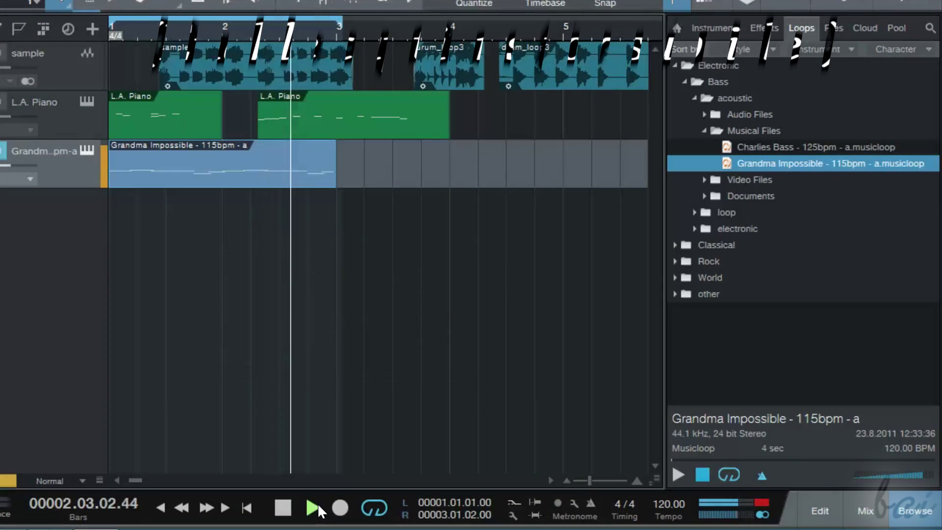
Step: Place the Section Strg AdMelo - 120bpm loop from Classical > Strings on the Grandma Impossible track, starting at bar 1
left_click_drag(10, 163, 31, 170)
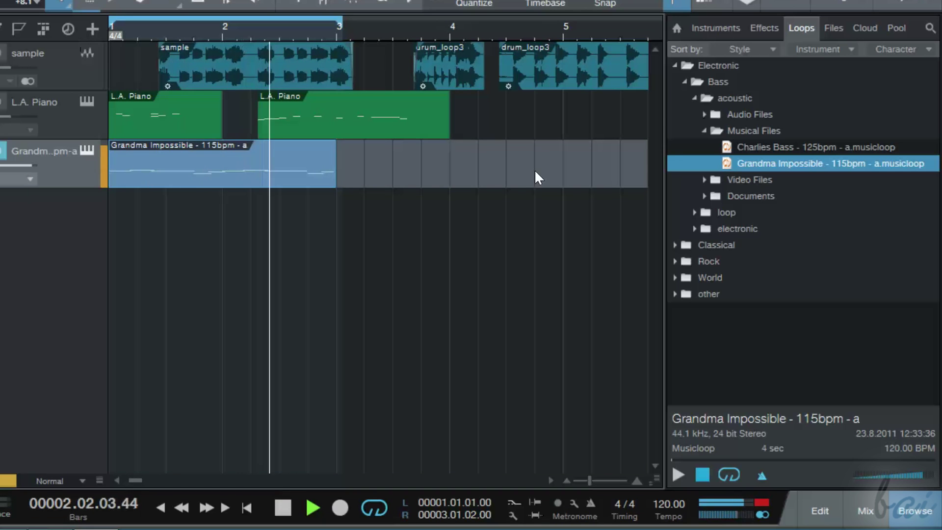
left_click(676, 65)
left_click(675, 81)
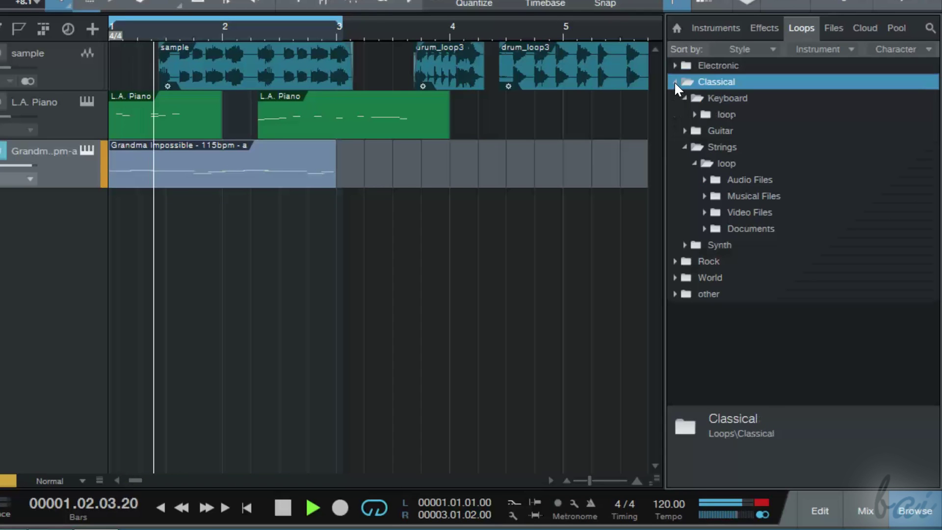
left_click(703, 195)
left_click(769, 229)
left_click_drag(823, 245, 150, 182)
right_click(293, 169)
left_click(325, 204)
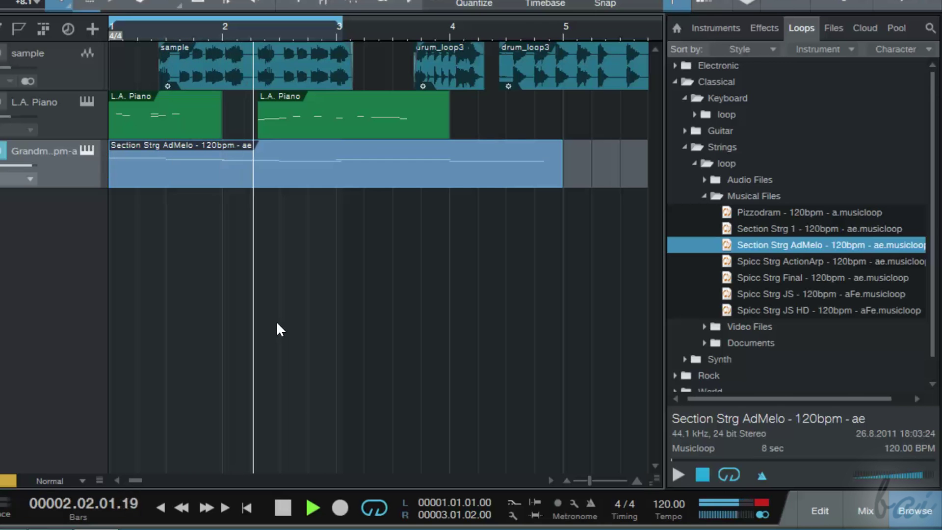
Step: Review the recent files, songs, projects and SoundCloud sections of the Start page
left_click(812, 18)
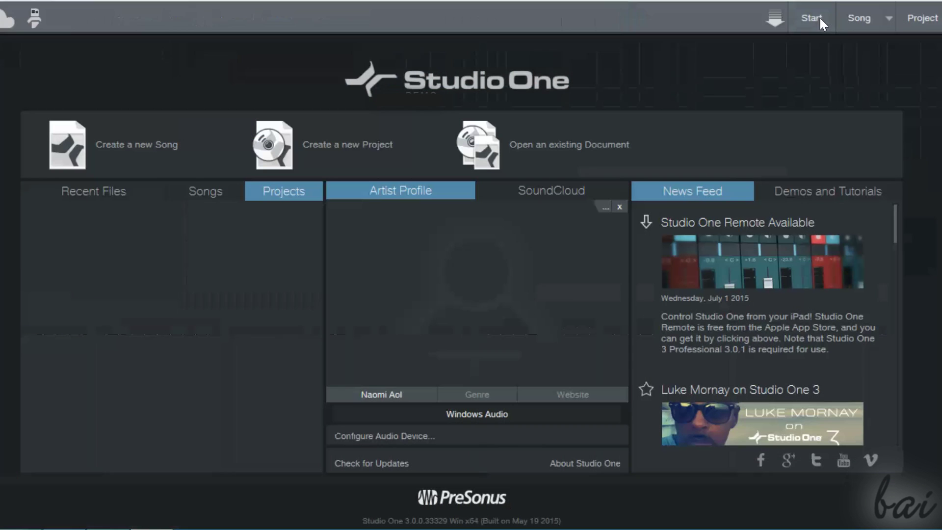
left_click(121, 193)
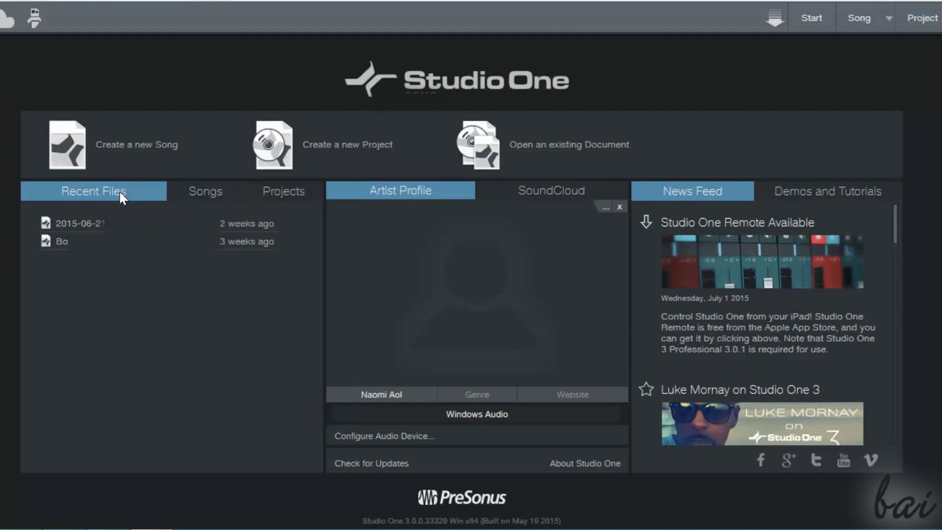
left_click(203, 192)
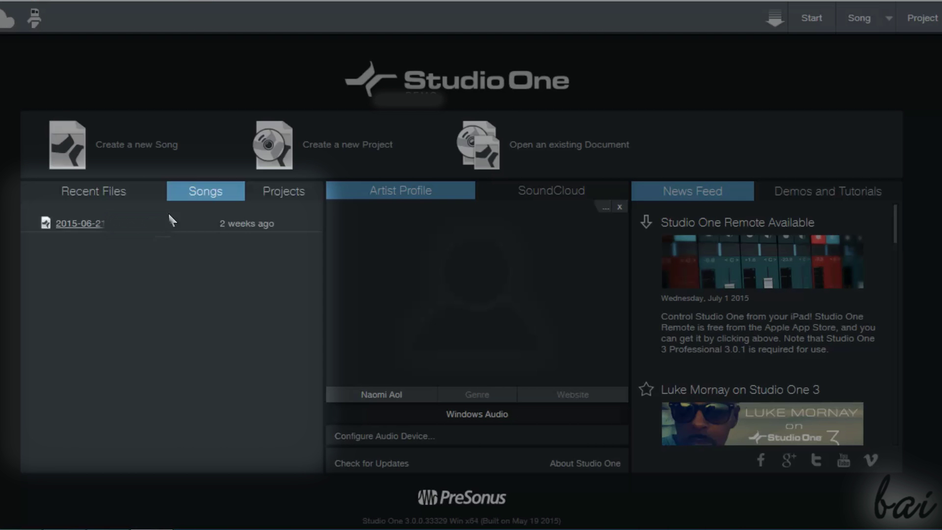
left_click(278, 189)
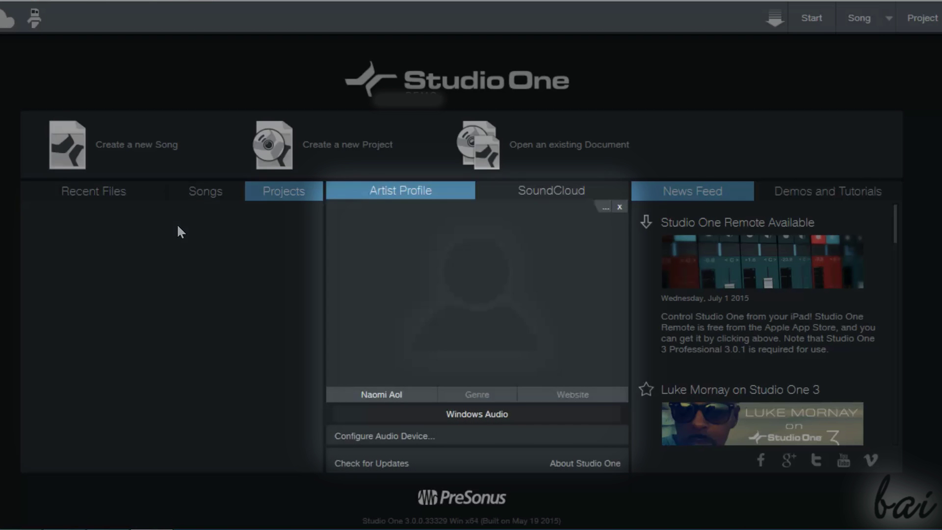
left_click(511, 190)
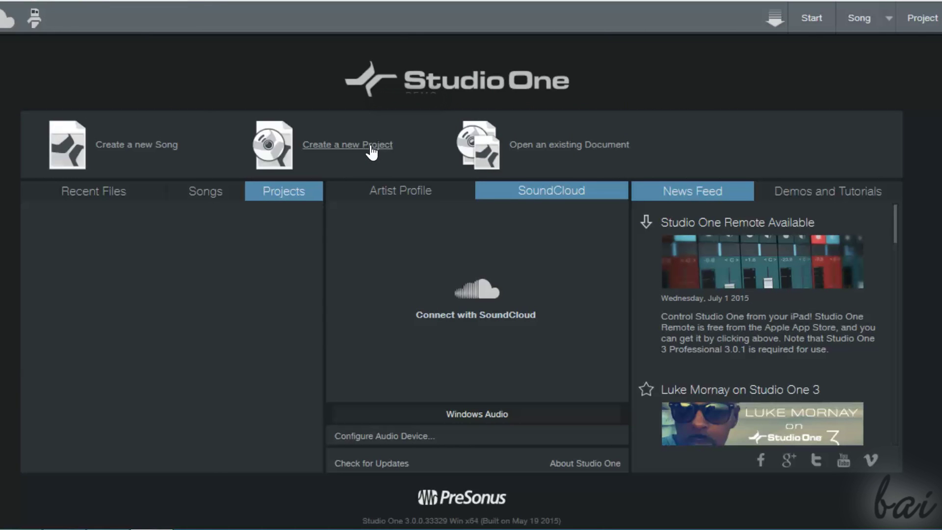
Step: Begin a new song and, after browsing the available styles, choose the Empty Song template
left_click(153, 147)
left_click(223, 369)
scroll(222, 369, "down", 2)
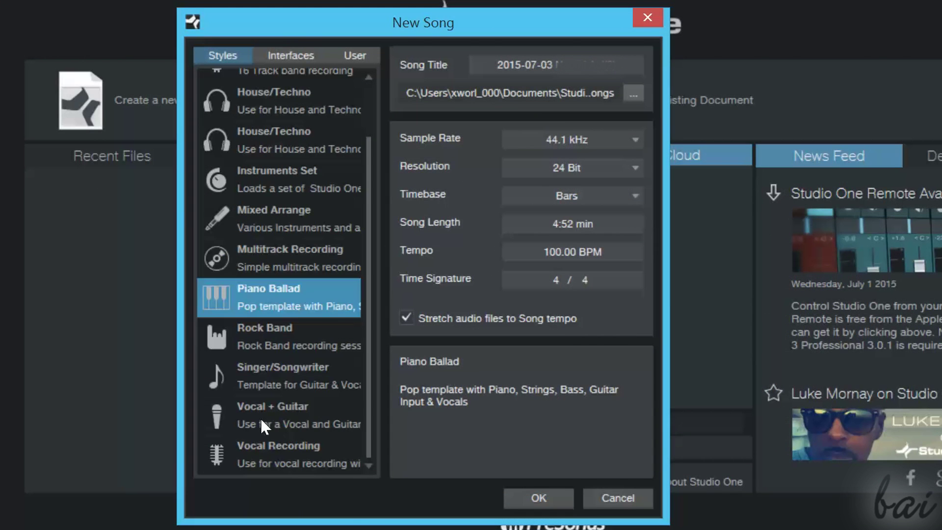
left_click(218, 410)
left_click(264, 314)
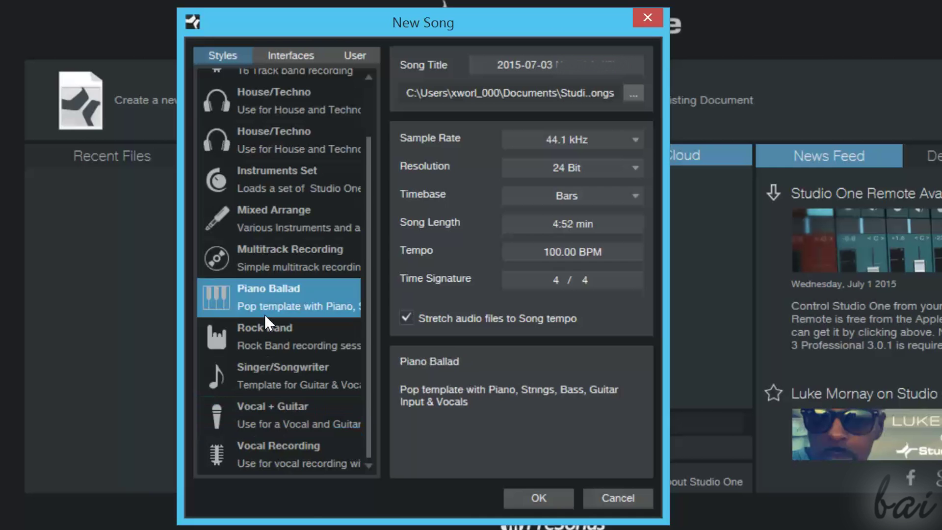
left_click(254, 219)
key("Home")
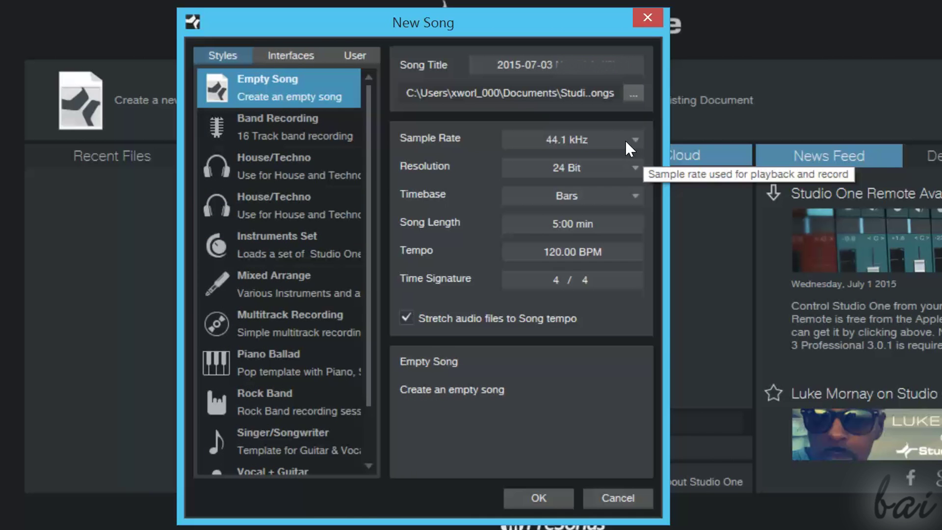
Step: Create the empty song at a 44.1 kHz sample rate and 24 Bit resolution, dismissing the sample rate warning
left_click(625, 140)
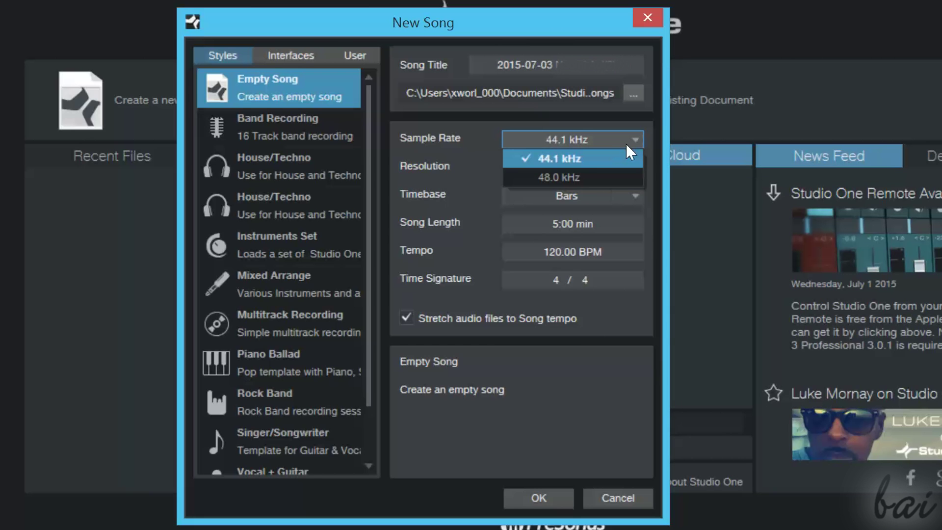
left_click(633, 142)
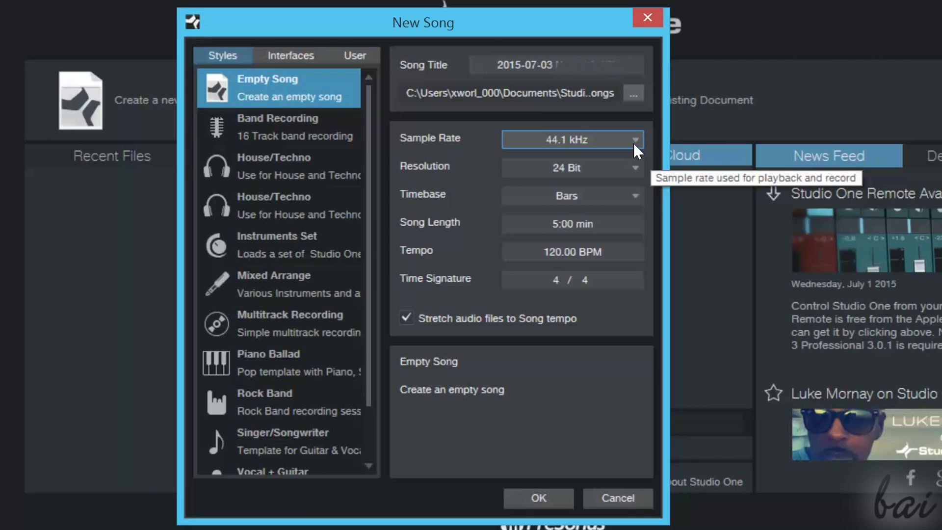
left_click(629, 162)
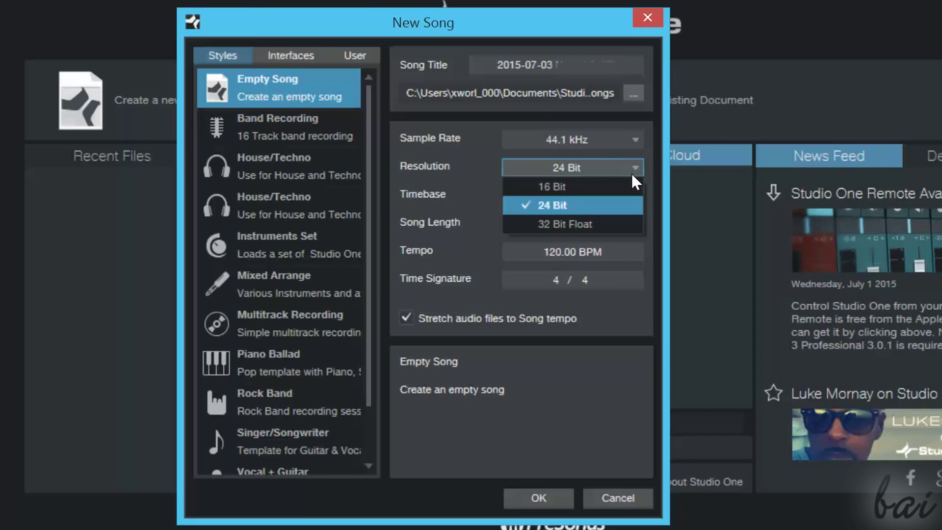
left_click(588, 204)
left_click(585, 279)
left_click(586, 278)
left_click(541, 496)
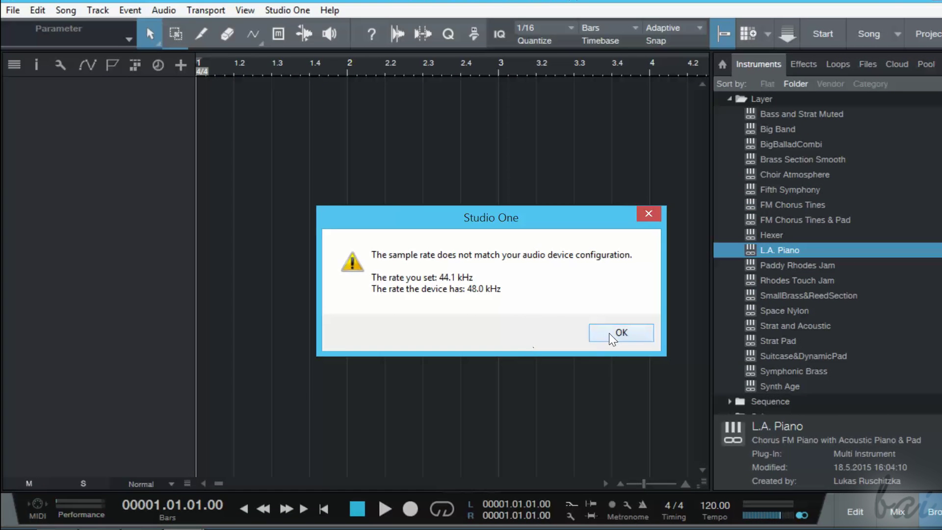
left_click(611, 337)
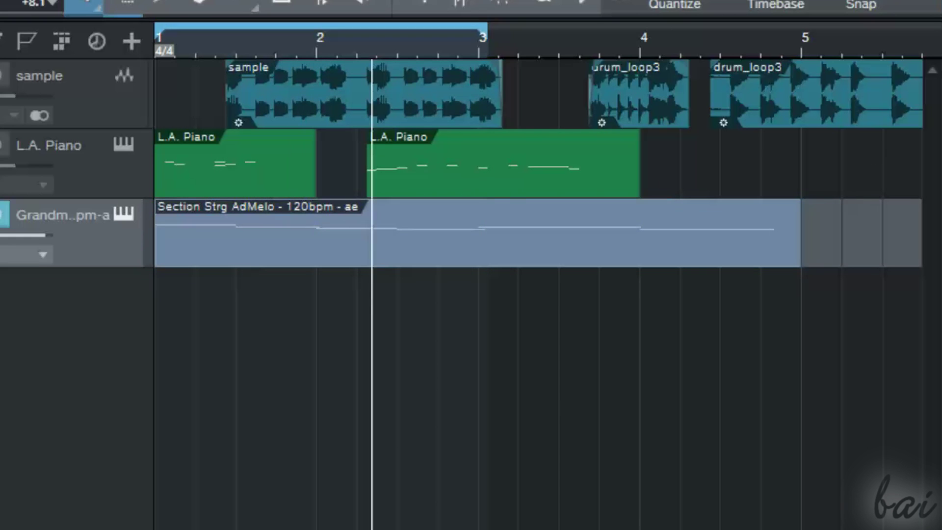
left_click_drag(935, 263, 172, 254)
right_click(730, 246)
left_click(806, 301)
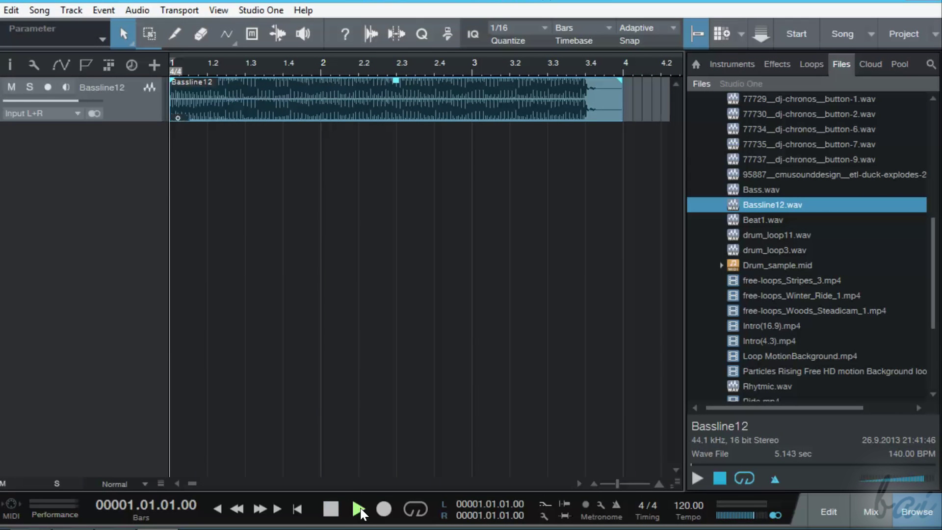
Step: Play back the Bassline12 clip, stop playback, and select the sample and Bassline12 clips in turn
left_click(358, 509)
left_click(358, 509)
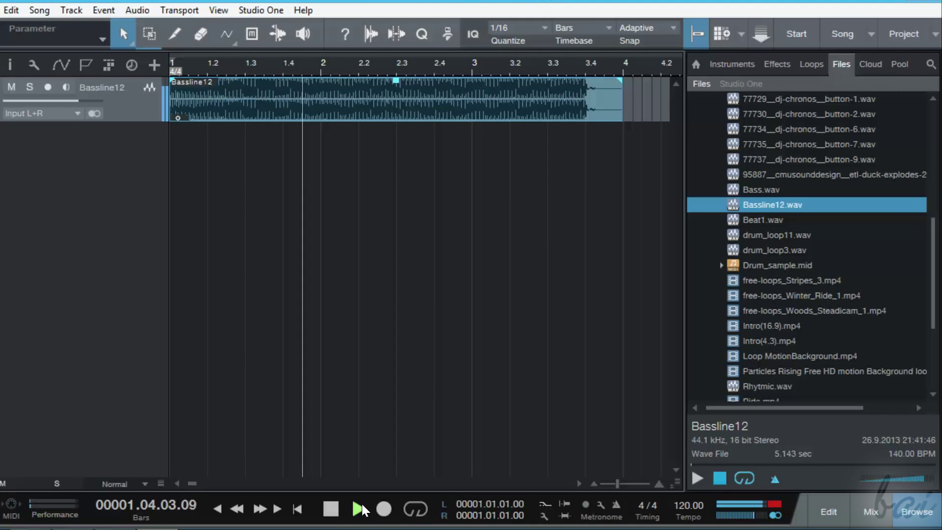
left_click(331, 508)
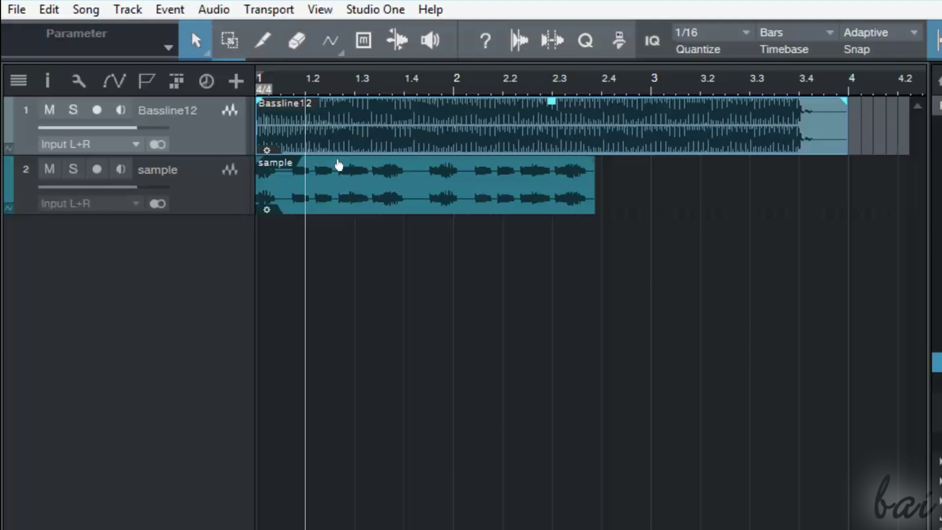
left_click(346, 205)
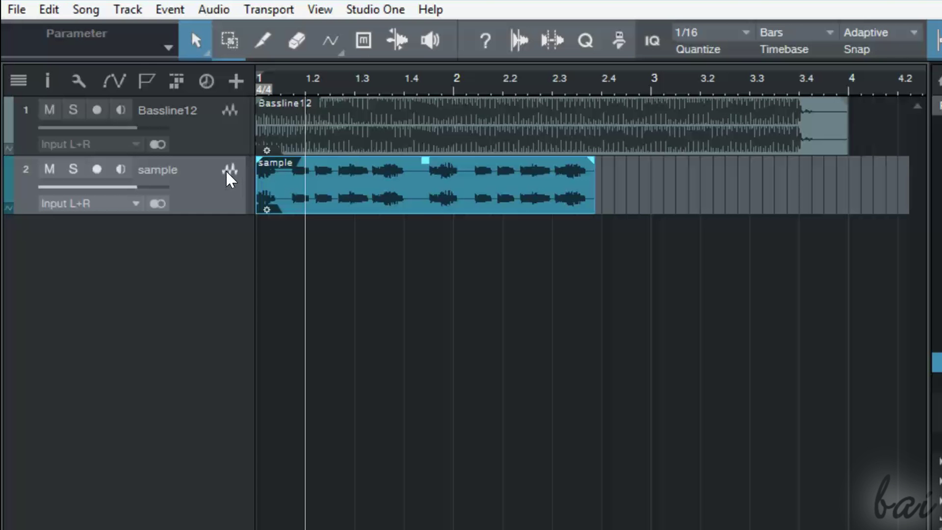
left_click(411, 140)
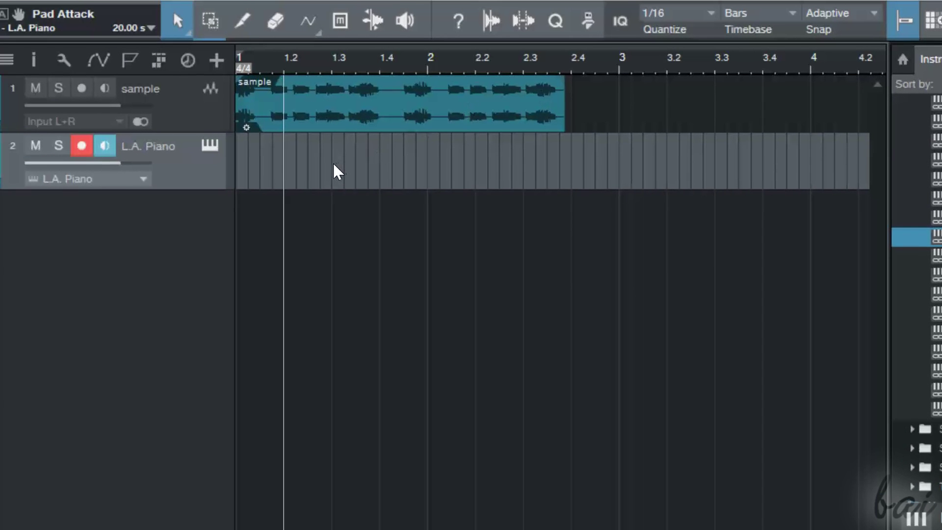
Step: Create a one-bar part on the L.A. Piano track and paint a short series of 1/16 notes in its note editor
double_click(350, 177)
double_click(358, 181)
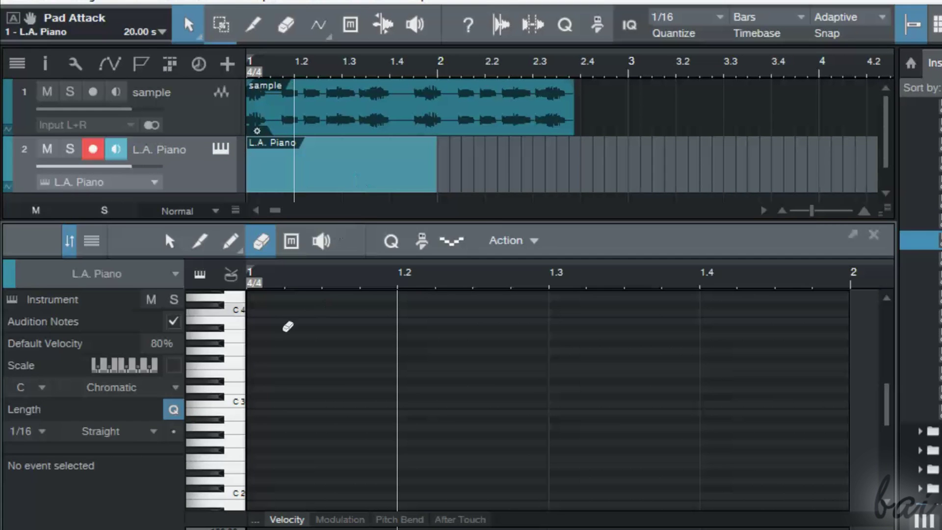
left_click(211, 242)
left_click(230, 241)
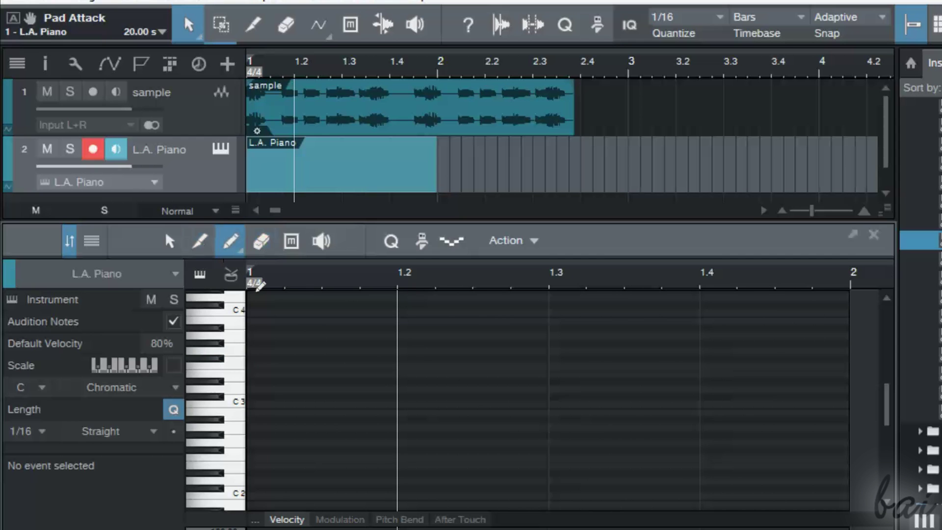
left_click(295, 351)
left_click(348, 388)
left_click(489, 343)
left_click(490, 404)
left_click(530, 381)
left_click(595, 351)
left_click(591, 350)
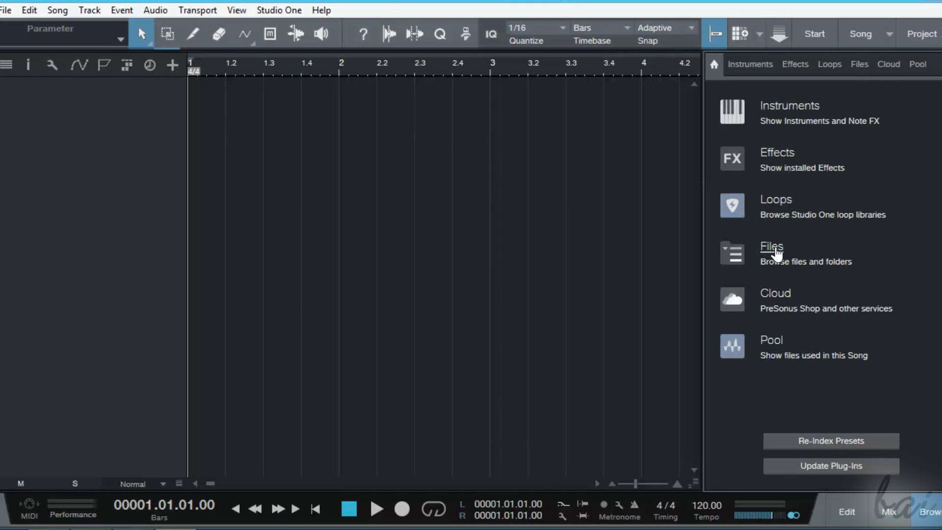
Step: Add Bassline12.wav from the browser's files and sample.wav from the Windows Sample folder as separate audio tracks
left_click(773, 248)
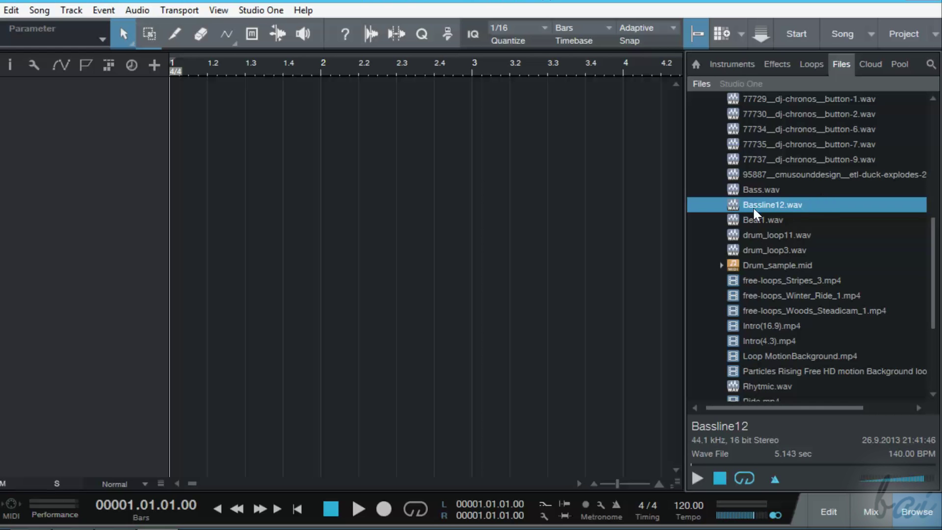
scroll(791, 171, "up", 8)
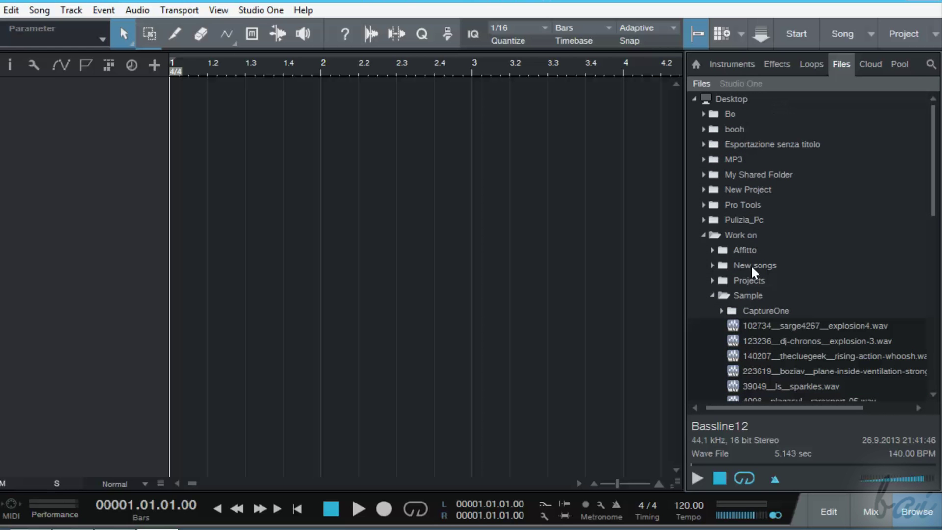
scroll(752, 267, "down", 7)
left_click_drag(788, 214, 183, 122)
left_click(360, 511)
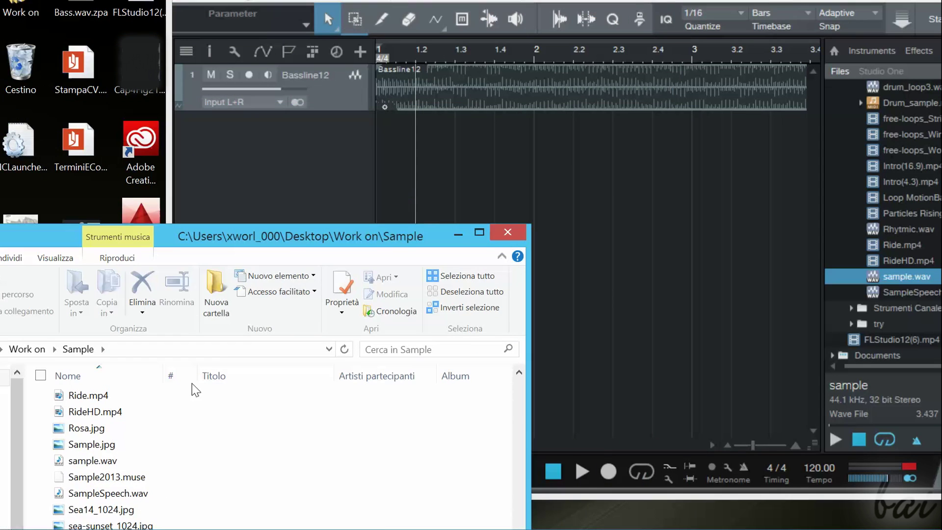
left_click_drag(93, 460, 408, 160)
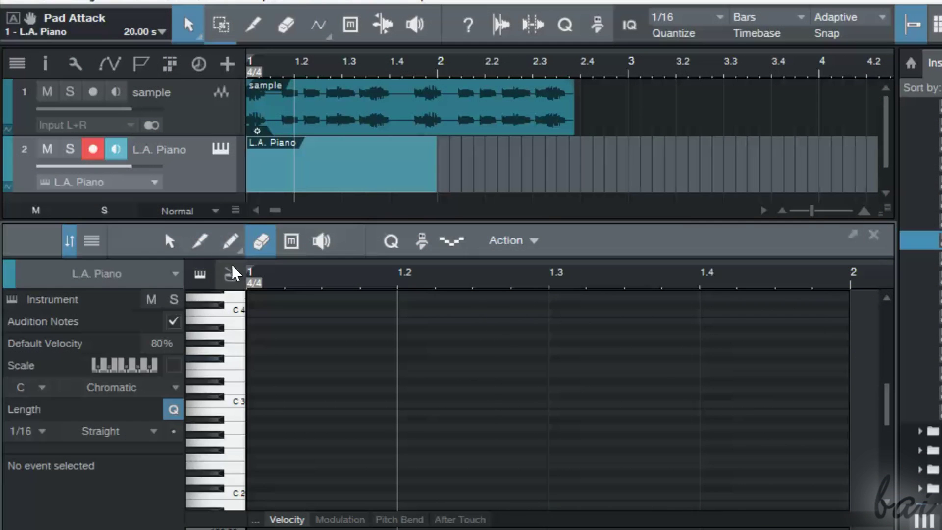
Step: Paint scattered 1/16 notes between C3 and C4 across bar 1 of the empty L.A. Piano part
left_click(231, 241)
left_click(289, 350)
left_click(344, 389)
left_click(493, 343)
left_click(493, 404)
left_click(535, 381)
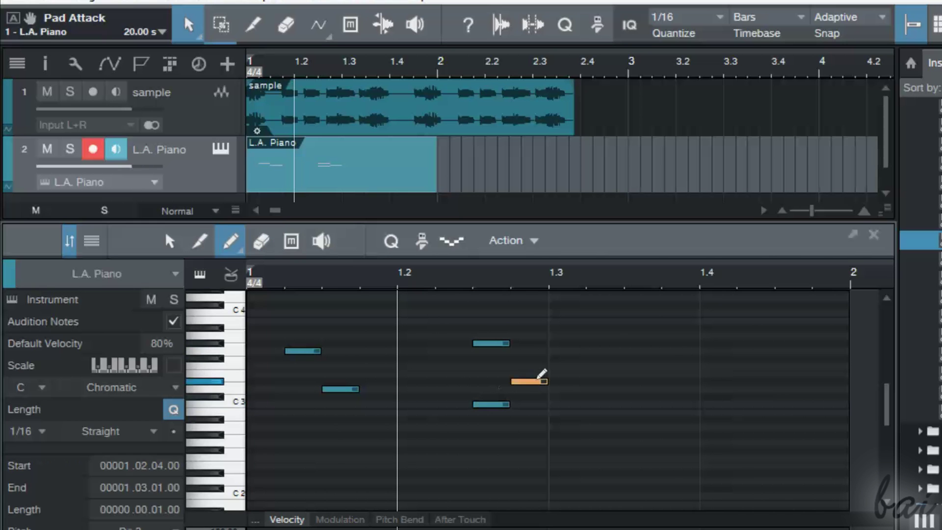
left_click(590, 351)
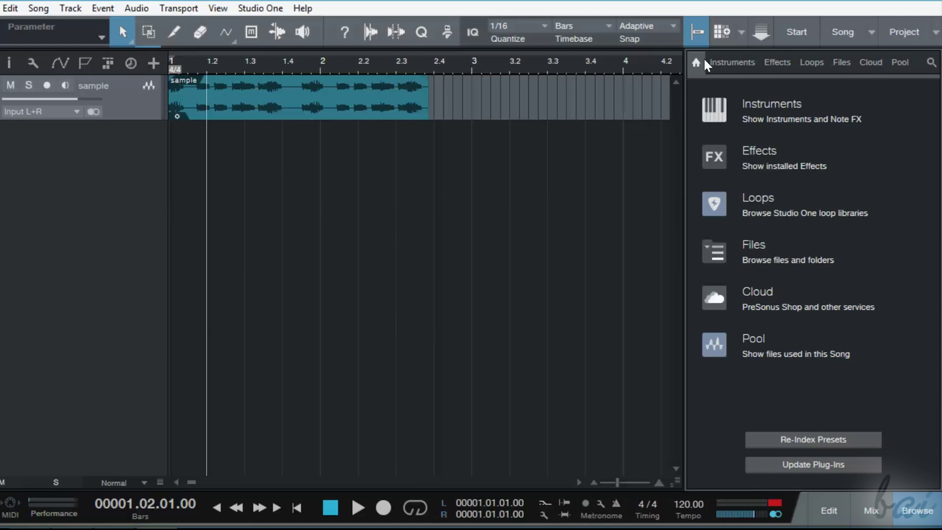
Step: Add the L.A. Piano instrument from the Multi Instruments presets as a new track below the sample track
left_click(768, 105)
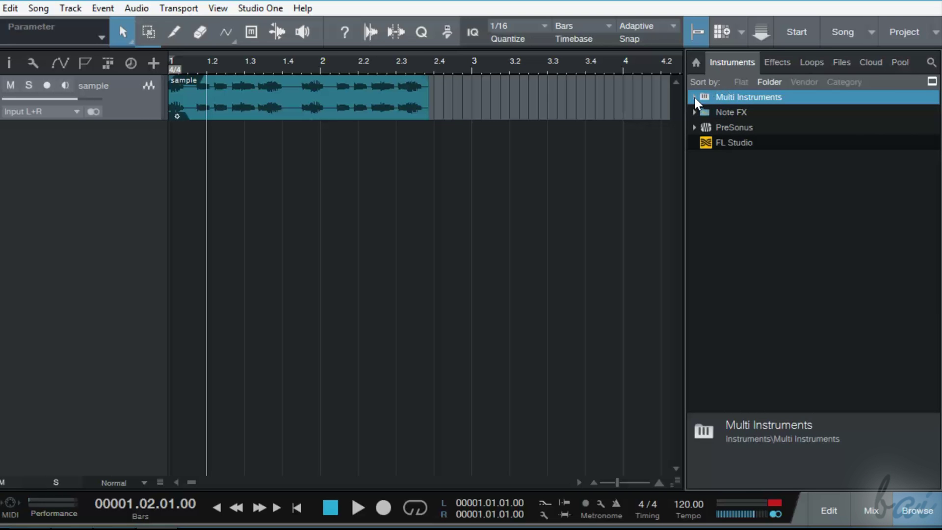
left_click(695, 98)
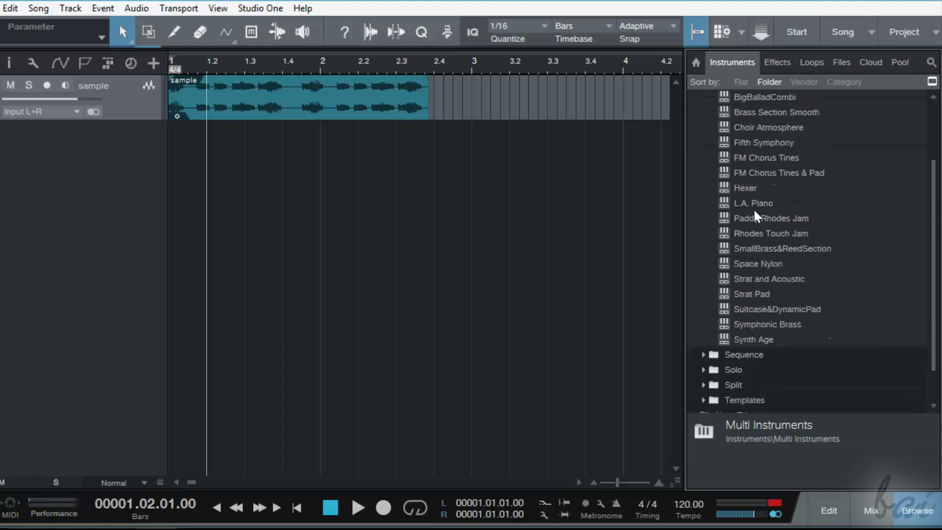
left_click(775, 203)
left_click_drag(772, 211, 273, 175)
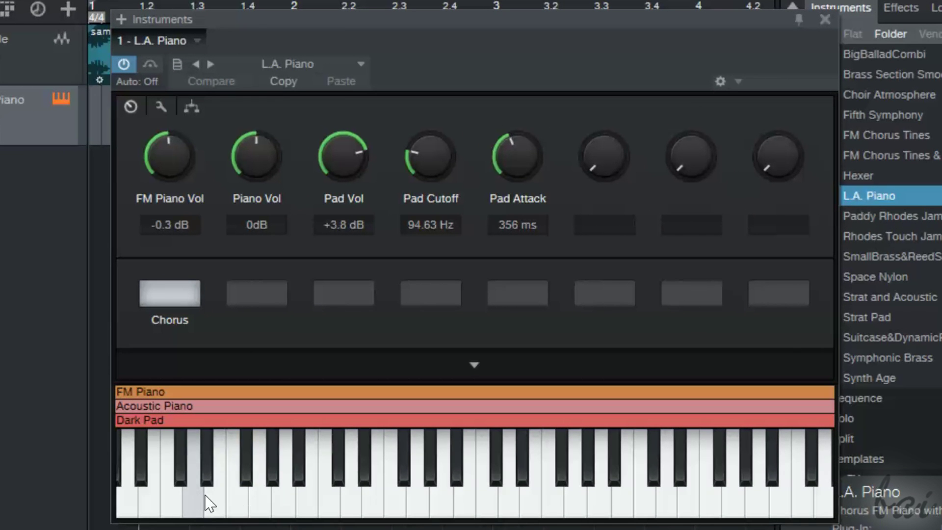
Step: Audition the L.A. Piano sound by playing several low and high notes on its virtual keyboard
left_click(233, 505)
left_click(415, 468)
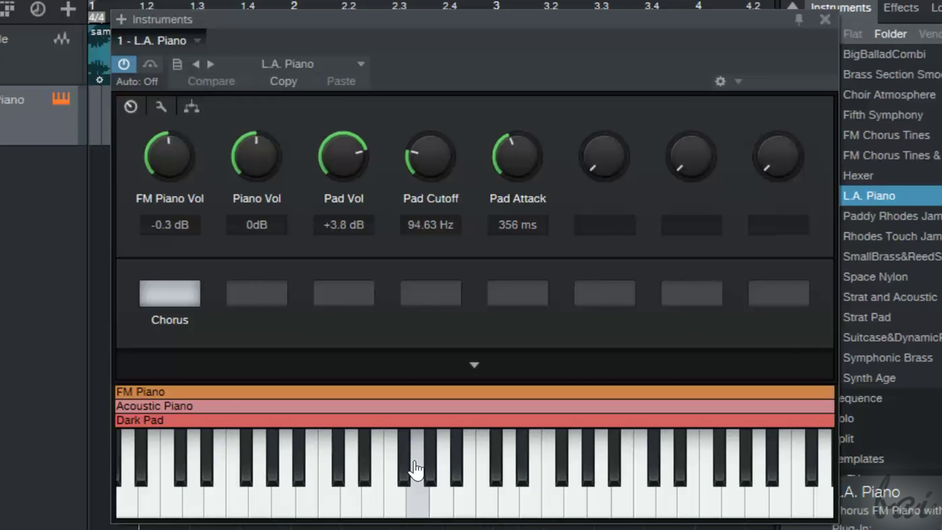
left_click(481, 500)
left_click(646, 500)
left_click(714, 500)
left_click(486, 502)
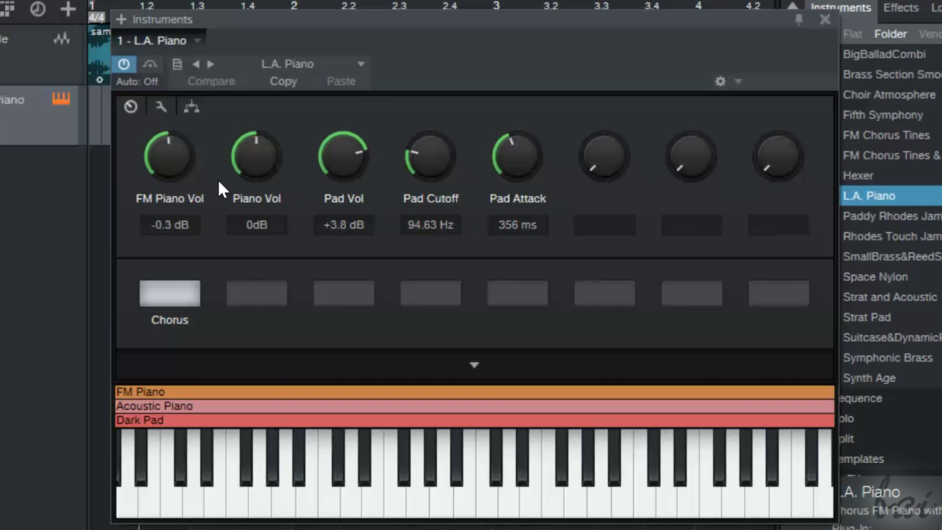
Step: Raise the L.A. Piano's Pad Cutoff, play notes on its virtual keyboard, and lower the Pad Attack
left_click_drag(428, 161, 448, 90)
left_click_drag(425, 472, 706, 510)
left_click_drag(518, 155, 540, 358)
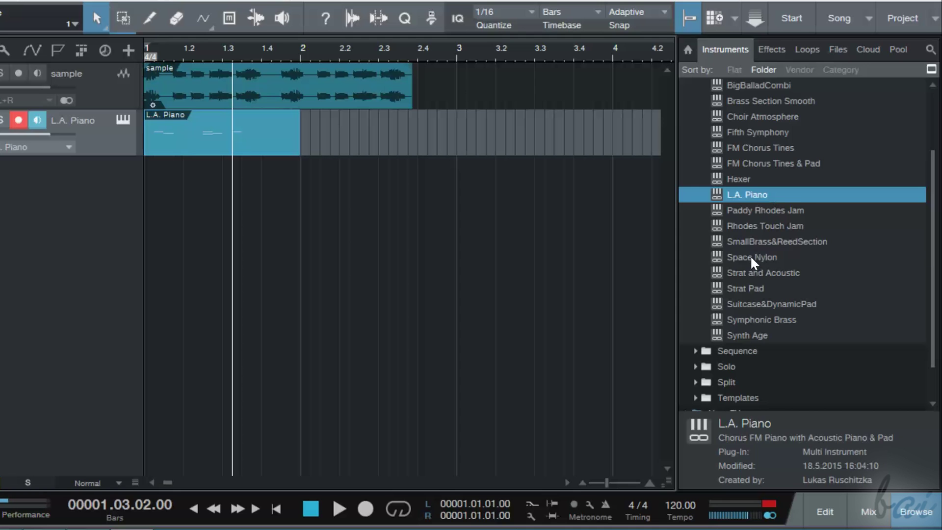
Step: Load the Space Nylon preset onto the existing L.A. Piano track and audition it on its virtual keyboard
left_click_drag(758, 260, 236, 132)
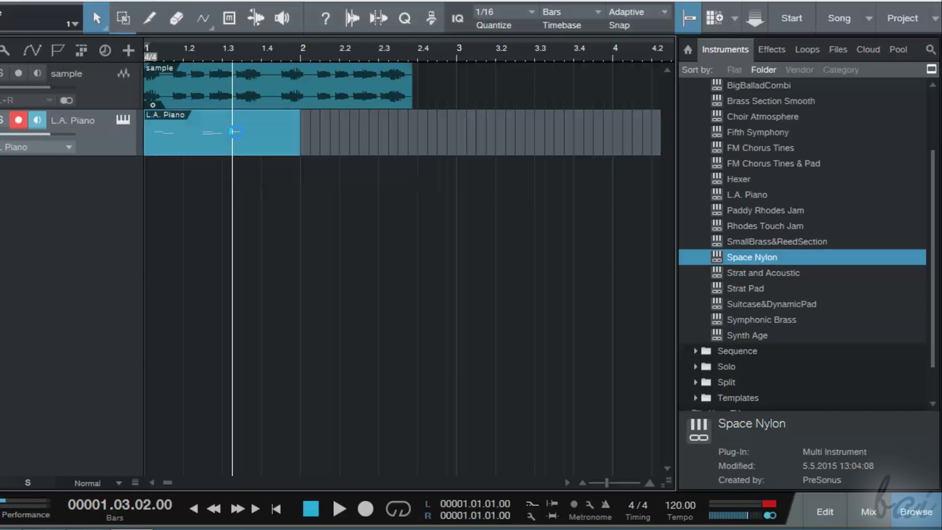
left_click_drag(307, 436, 179, 460)
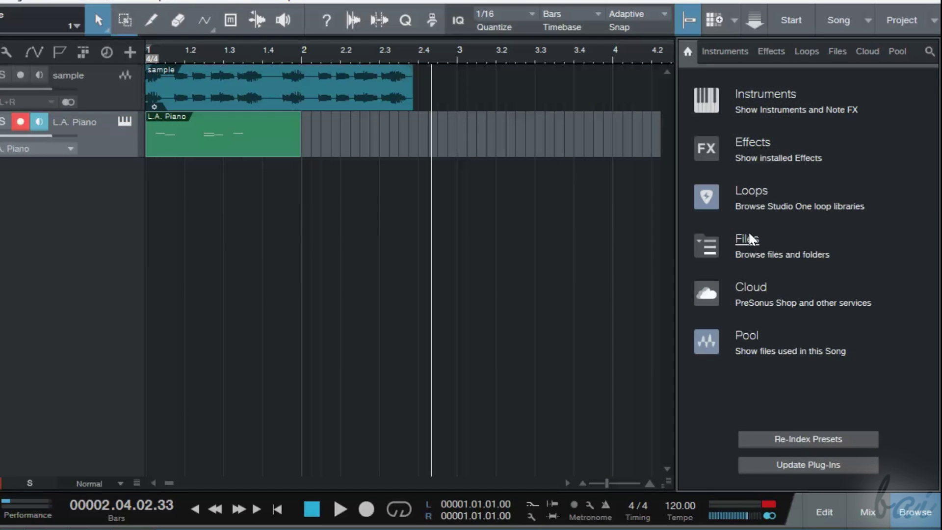
Step: Add Bass.wav from the browser's files as a new audio track below L.A. Piano, and remove that track again
left_click(750, 239)
scroll(787, 308, "down", 5)
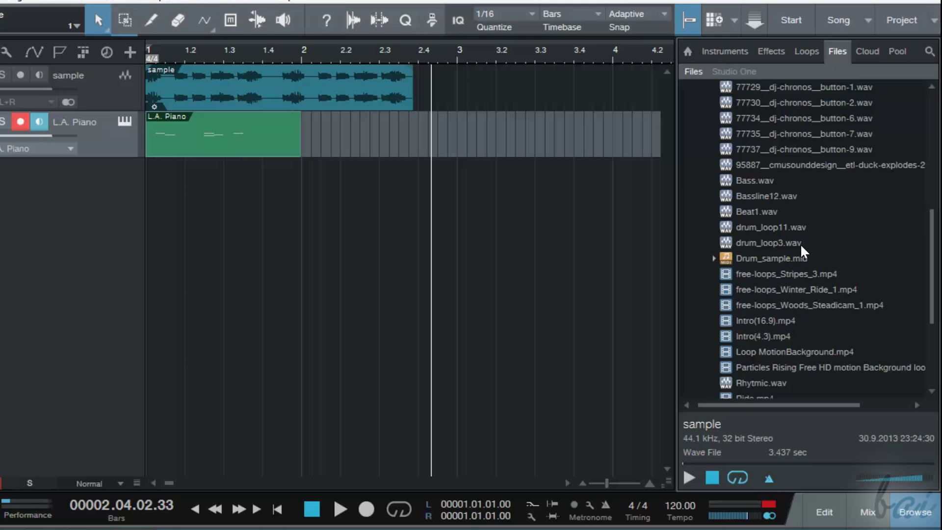
left_click_drag(761, 187, 152, 208)
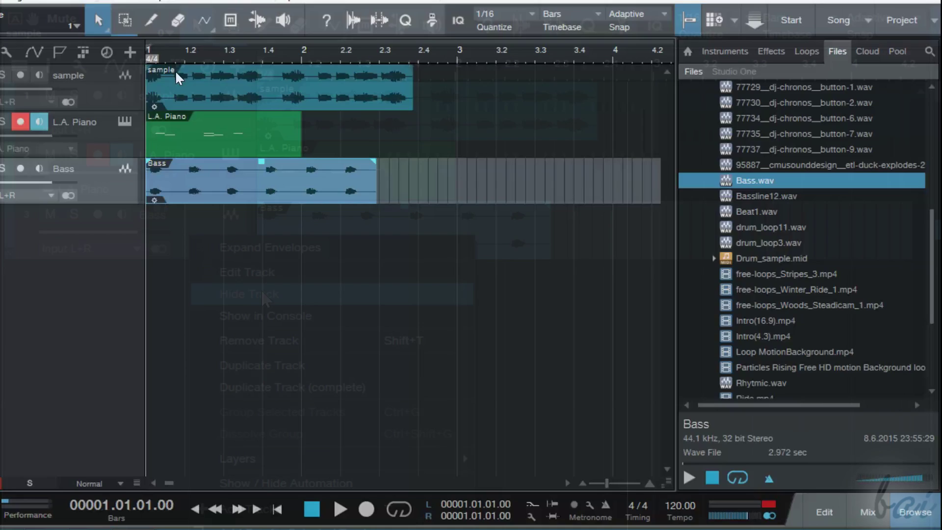
right_click(93, 189)
left_click(105, 272)
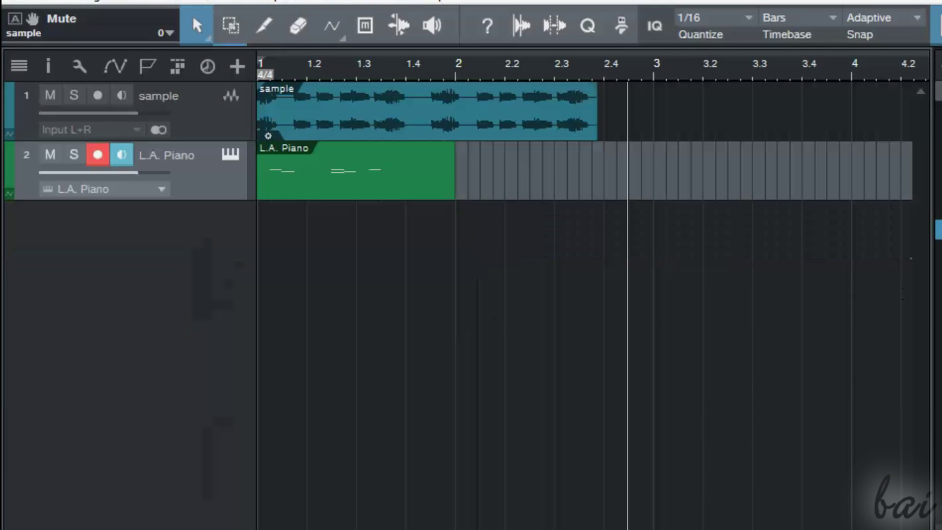
Step: Add drum_loop3.wav as a new audio track starting at bar 1 and play the song back from the beginning
left_click_drag(889, 305, 259, 242)
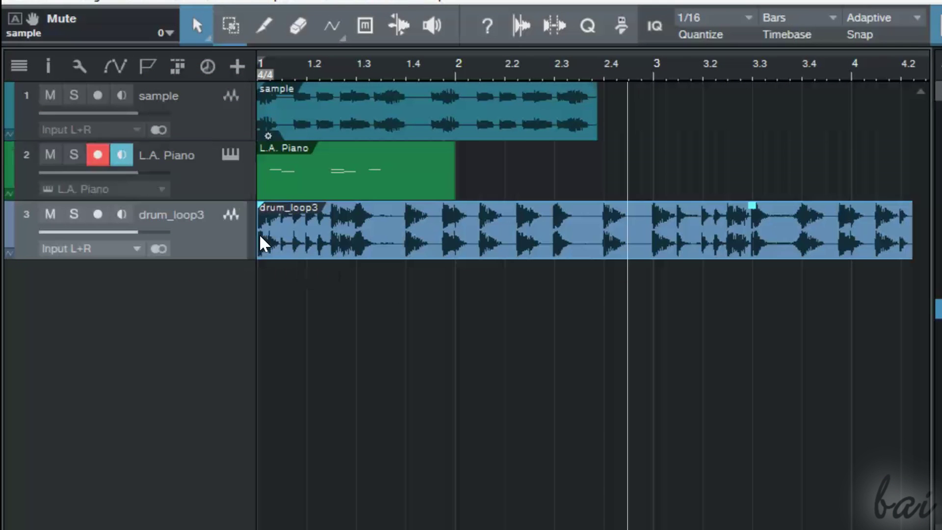
left_click(264, 62)
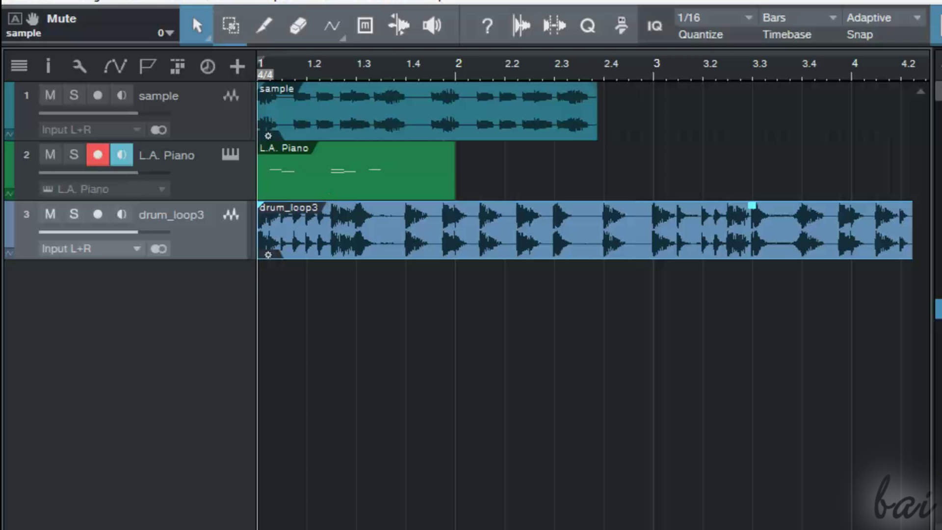
key("space")
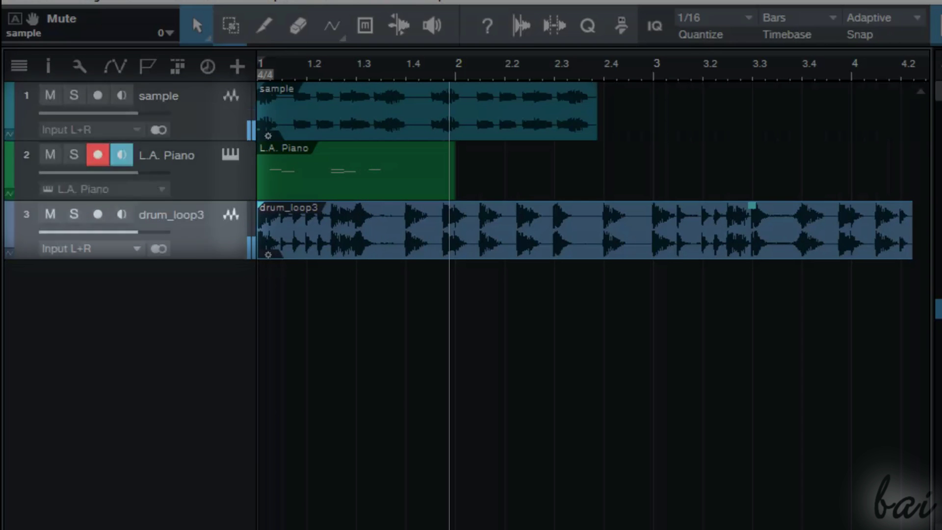
key("space")
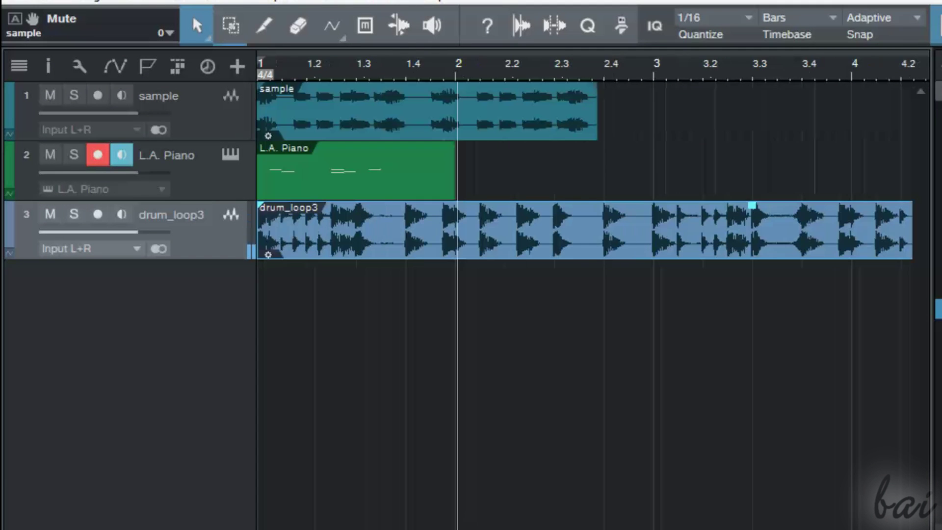
key("space")
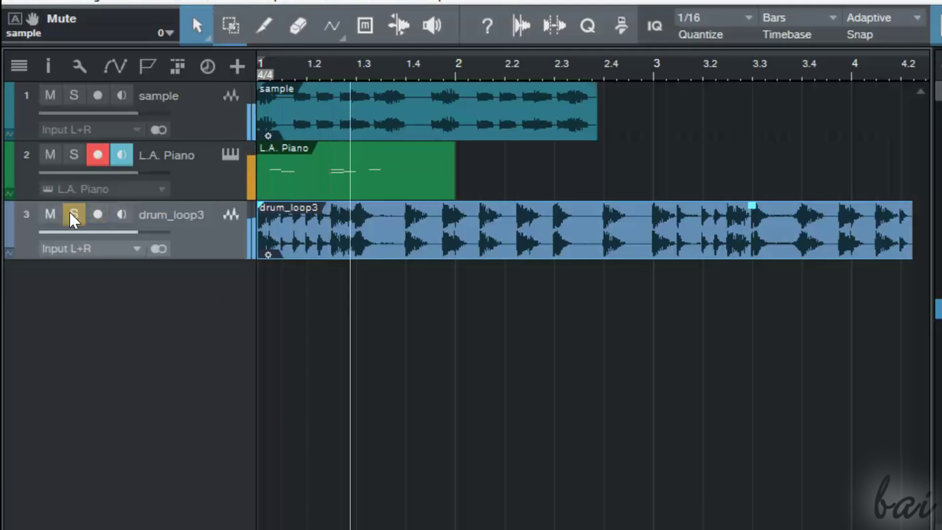
key("space")
Step: Play the song with the drum_loop3 track muted, and again with only the L.A. Piano track soloed
left_click(51, 216)
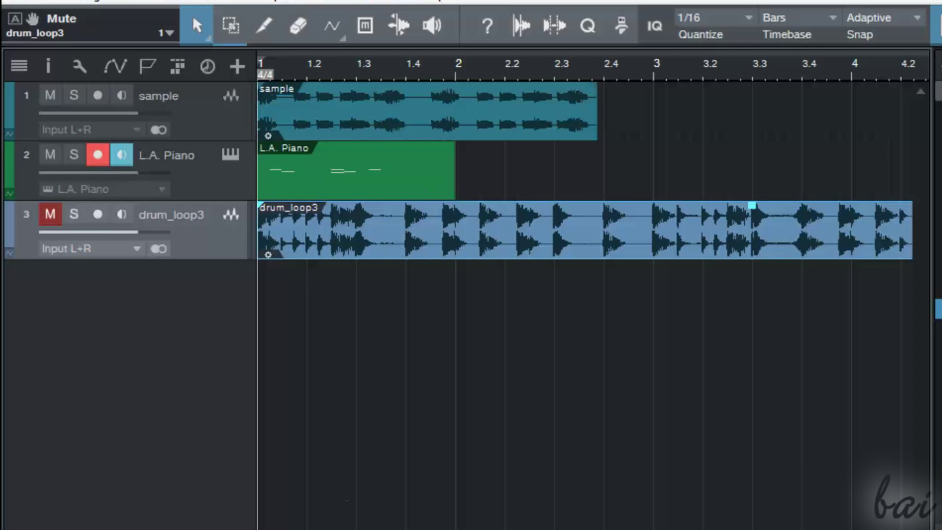
key("space")
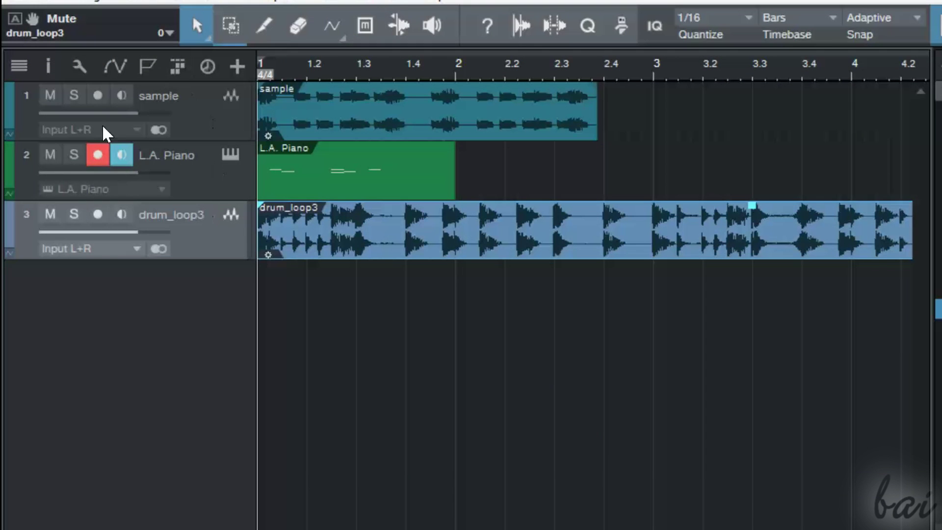
left_click(202, 187)
left_click(74, 156)
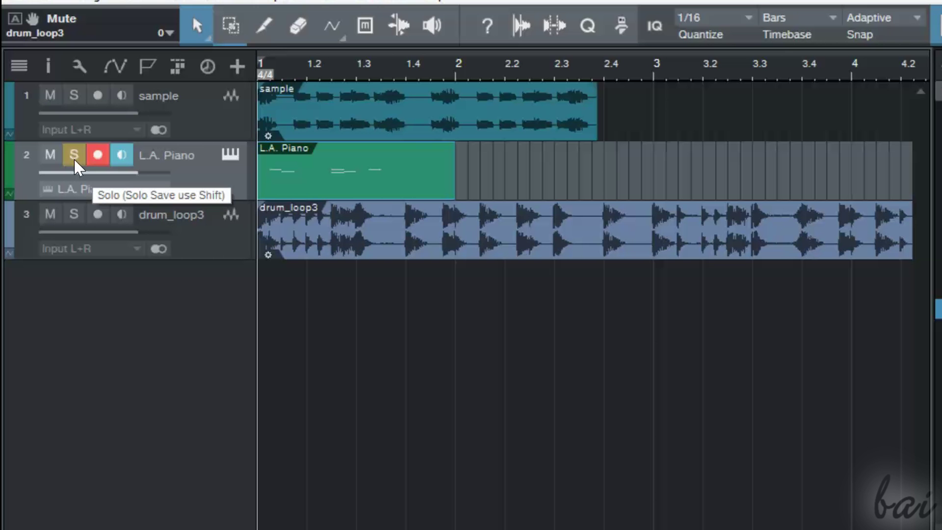
key("space")
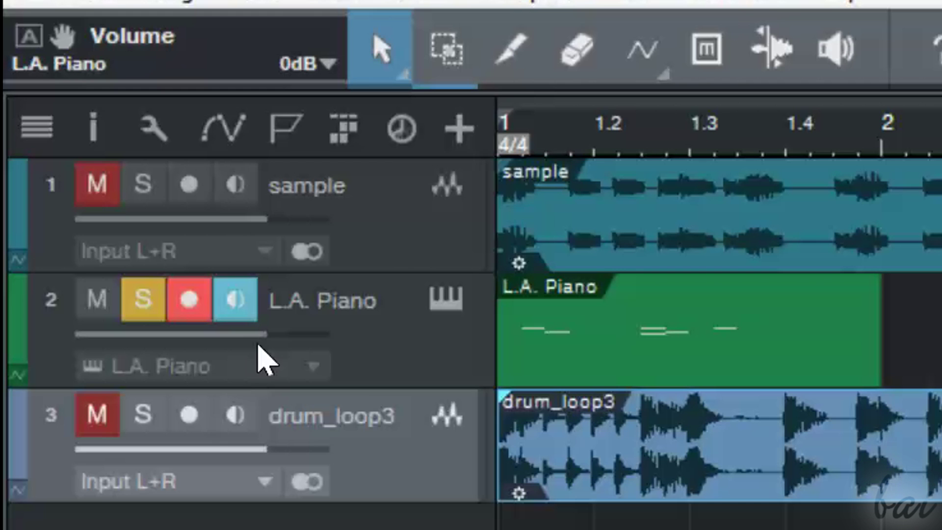
Step: Lower the L.A. Piano track's volume to -20.3 dB, raise it to +10.0 dB, and settle on -1.5 dB
left_click_drag(135, 173, 84, 175)
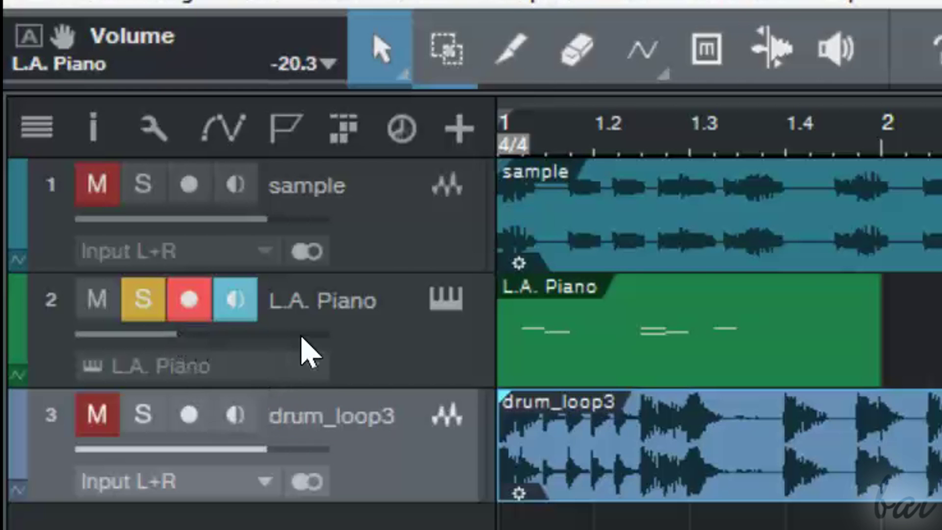
left_click_drag(199, 347, 326, 335)
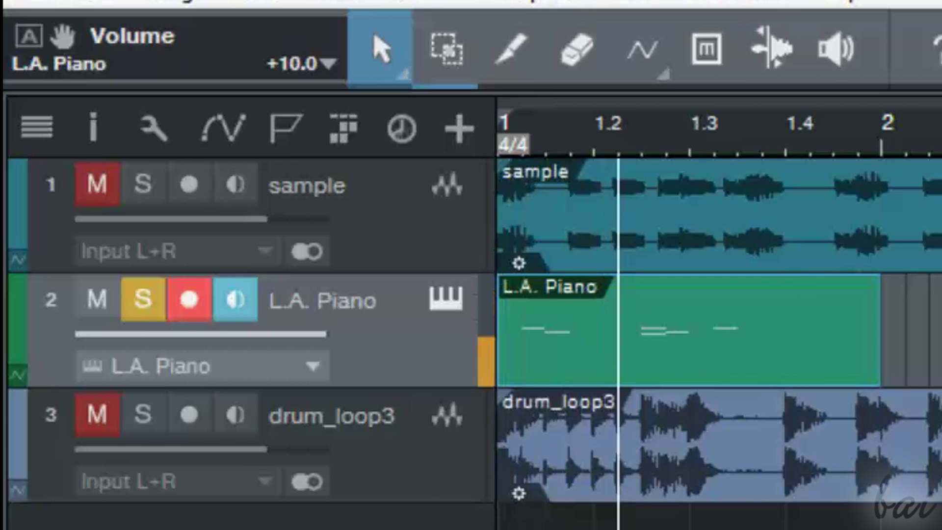
left_click_drag(319, 339, 282, 351)
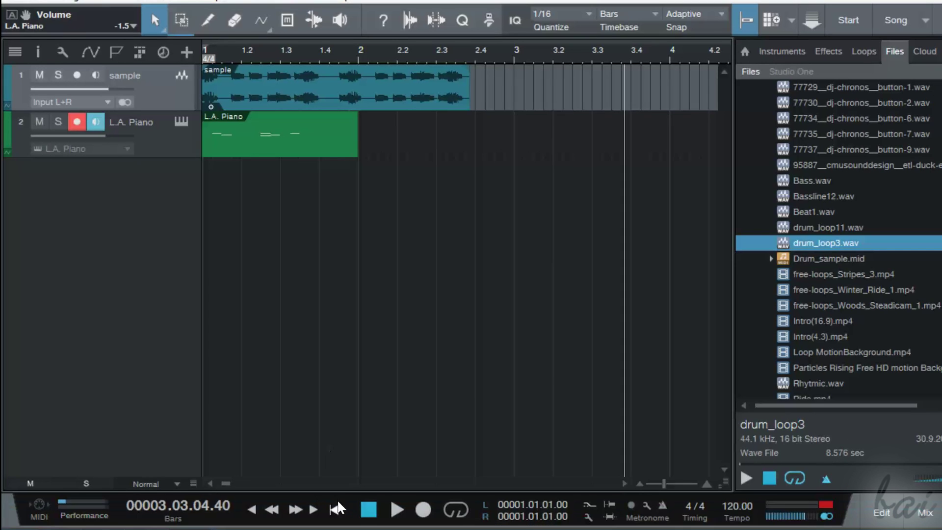
Step: Return the playhead to the song's start and use the transport to play and stop the song several times
left_click(334, 509)
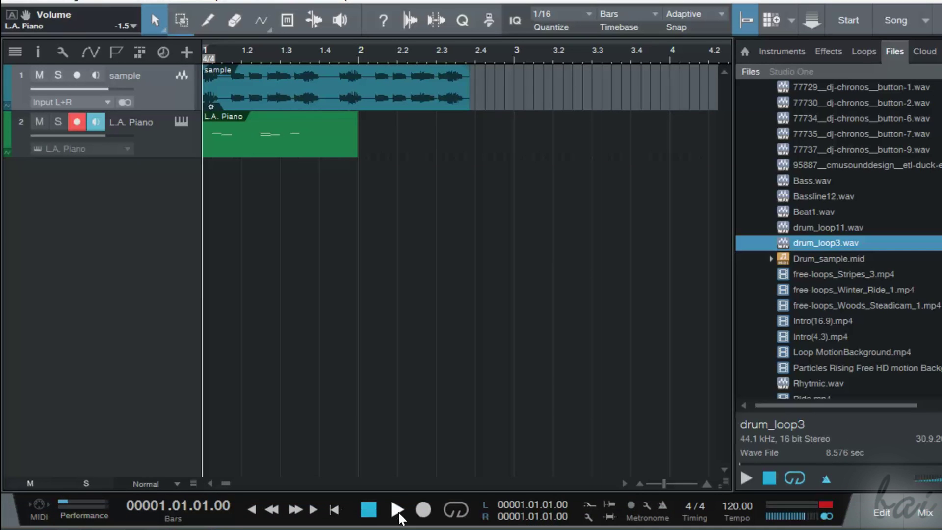
left_click(399, 513)
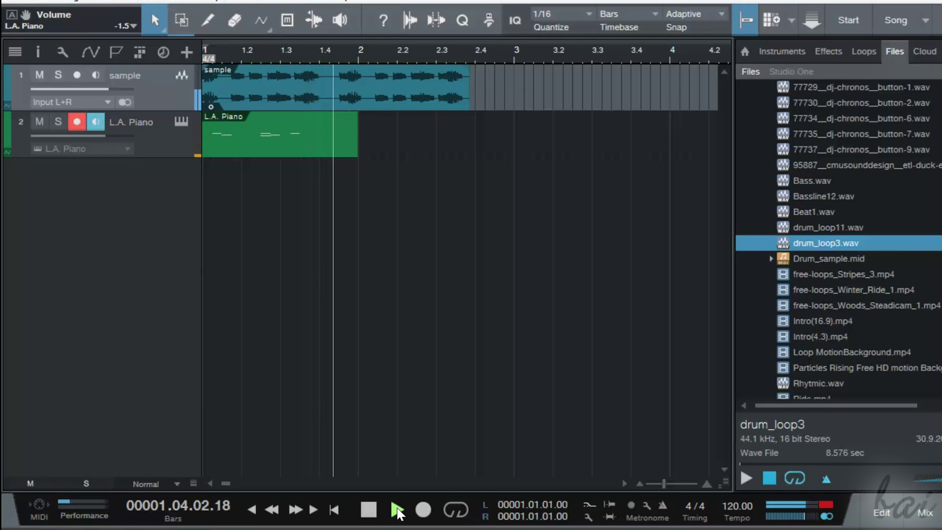
key("Down")
left_click(370, 512)
left_click(335, 510)
left_click(397, 510)
left_click(369, 510)
key("space")
left_click(370, 510)
left_click(396, 511)
left_click(369, 510)
Step: Return to the beginning of the song and toggle playback on and off repeatedly
left_click(335, 511)
key("space")
key("space")
key("space")
key("space")
key("space")
key("space")
key("space")
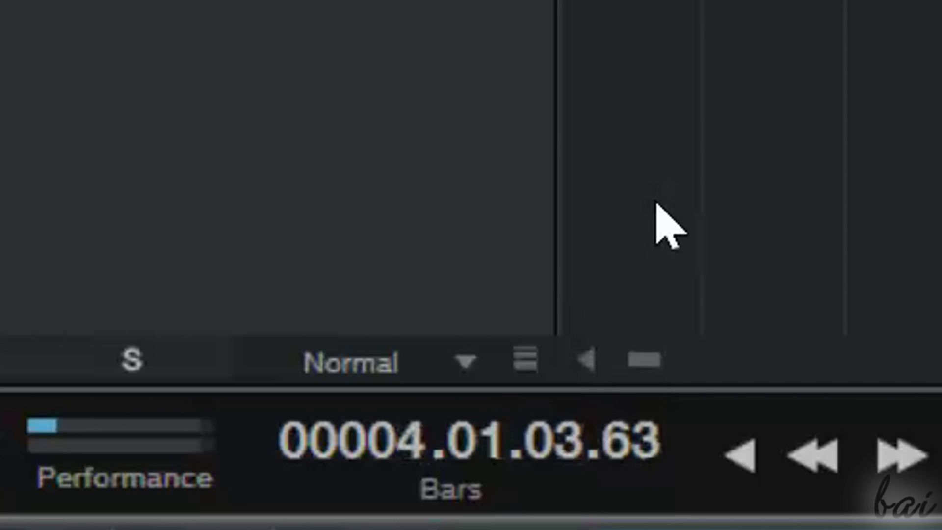
Step: Switch the transport's time display format to Seconds
left_click(479, 486)
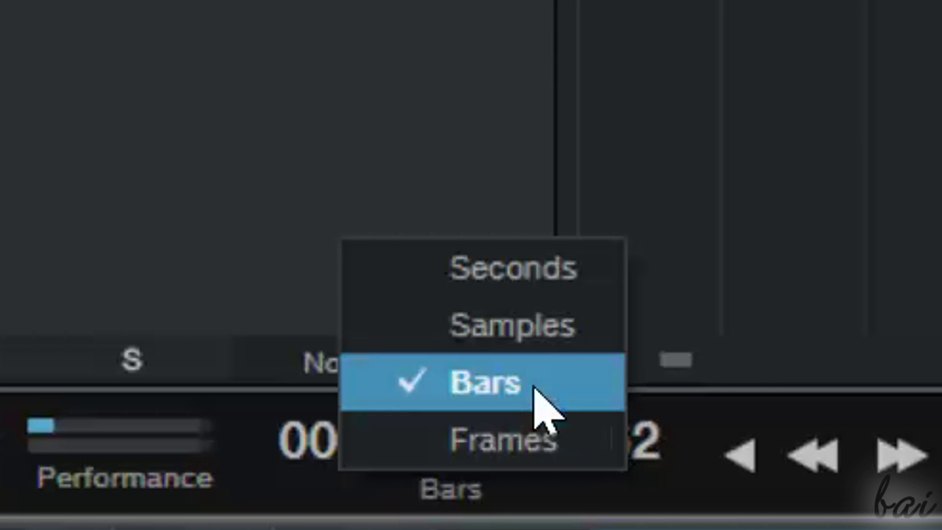
left_click(542, 284)
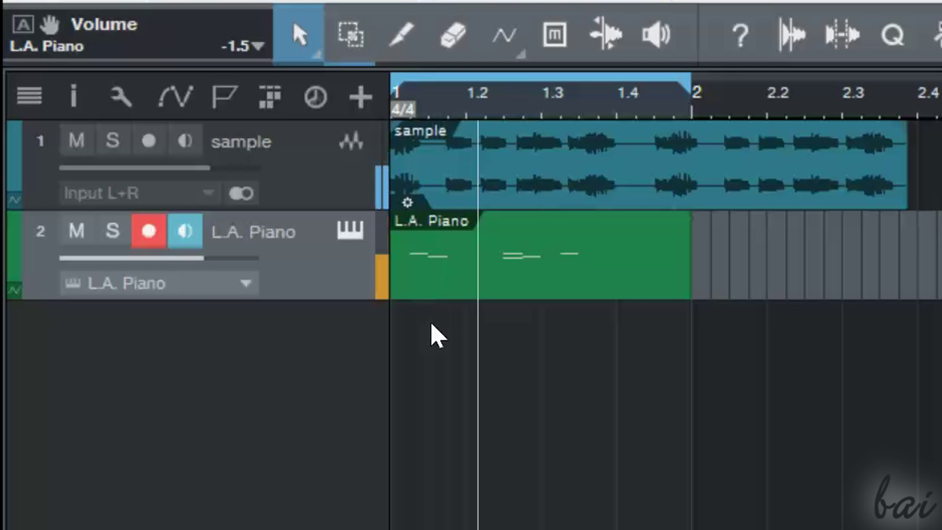
Step: Set the loop range from bar 1 to bar 2 and play the looped section from the song's start
left_click_drag(393, 79, 541, 79)
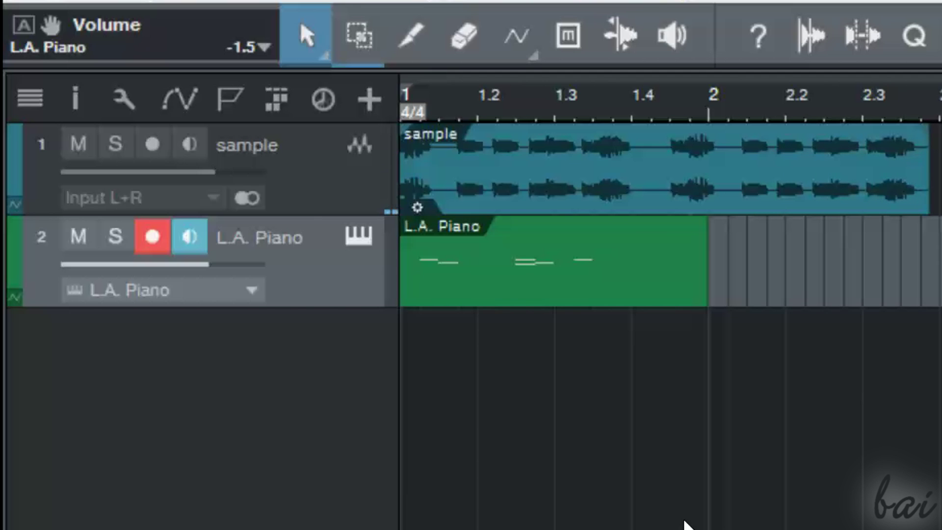
left_click_drag(412, 94, 710, 95)
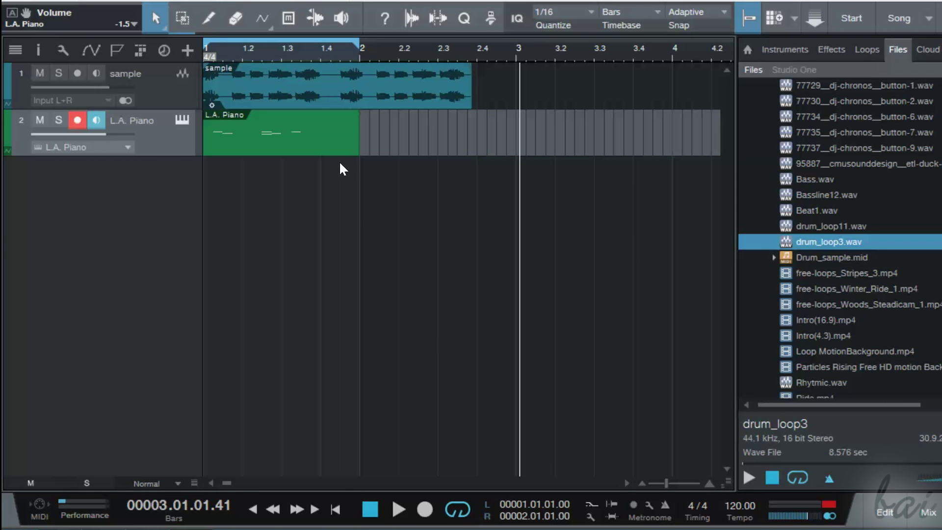
left_click(335, 509)
left_click(400, 509)
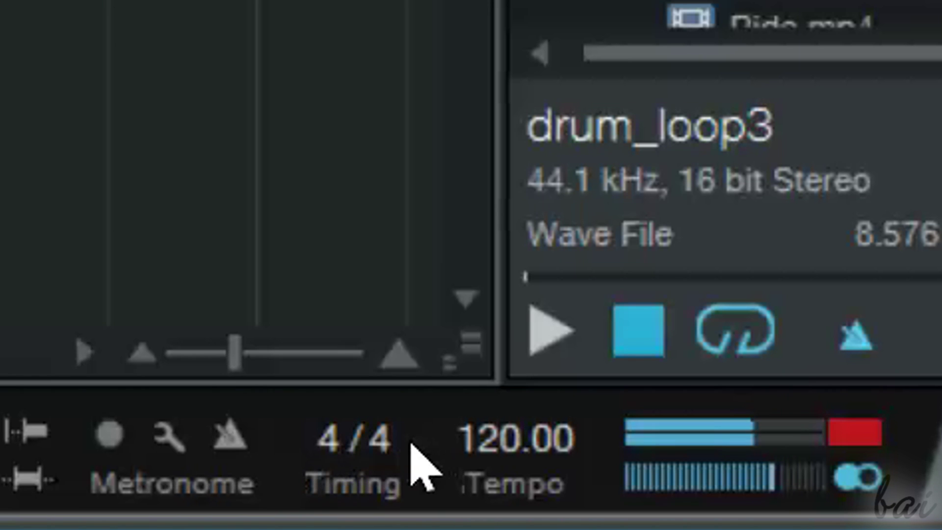
Step: Examine the available values for both numbers of the song's time signature without changing it
left_click(378, 450)
left_click(326, 442)
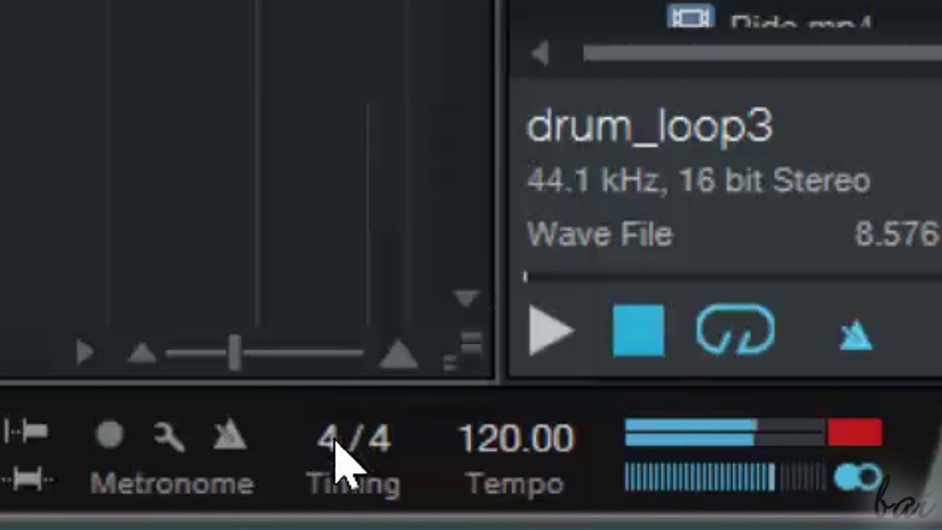
left_click(333, 439)
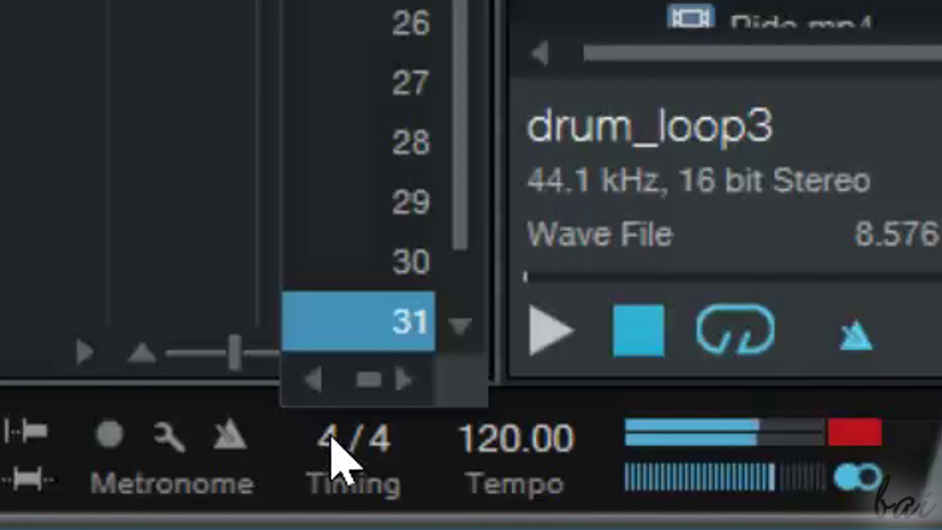
left_click(385, 480)
Step: Confirm the song tempo at 120.00 and reset the clip indicator of the main output meter
left_click(518, 444)
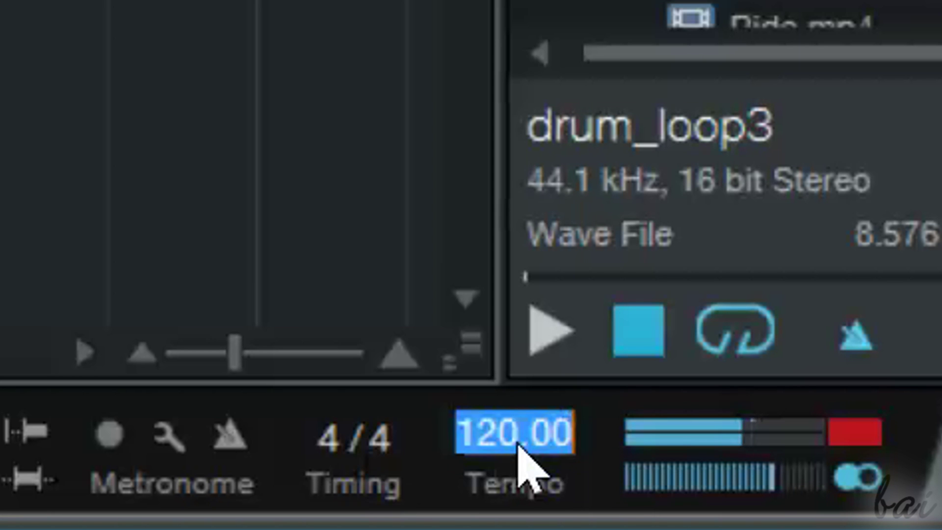
key("Return")
left_click(542, 475)
key("Return")
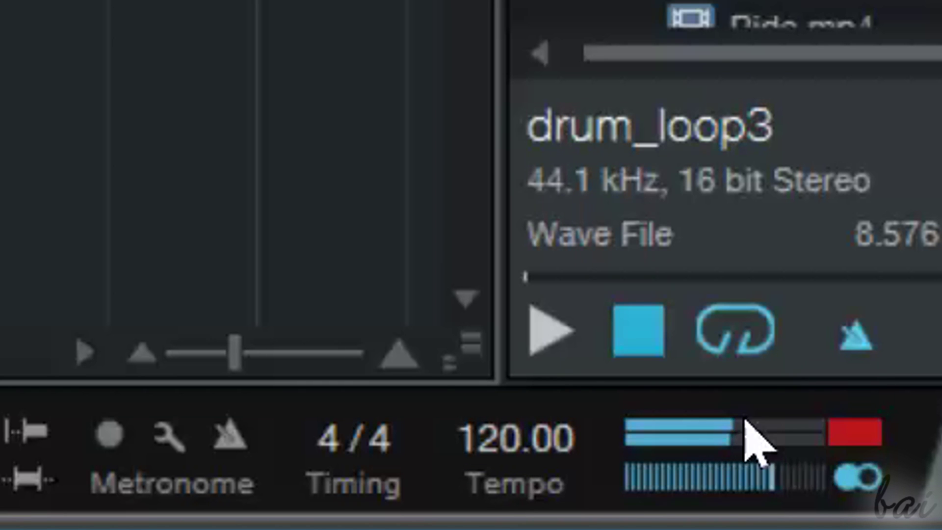
left_click(853, 438)
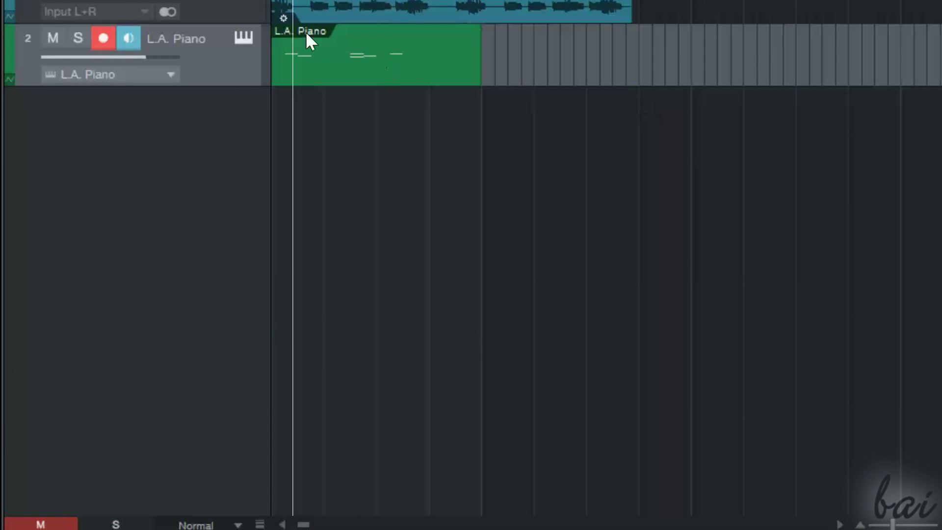
Step: Transform the L.A. Piano instrument track to an audio track, preserving the instrument track state and removing the instrument
right_click(241, 63)
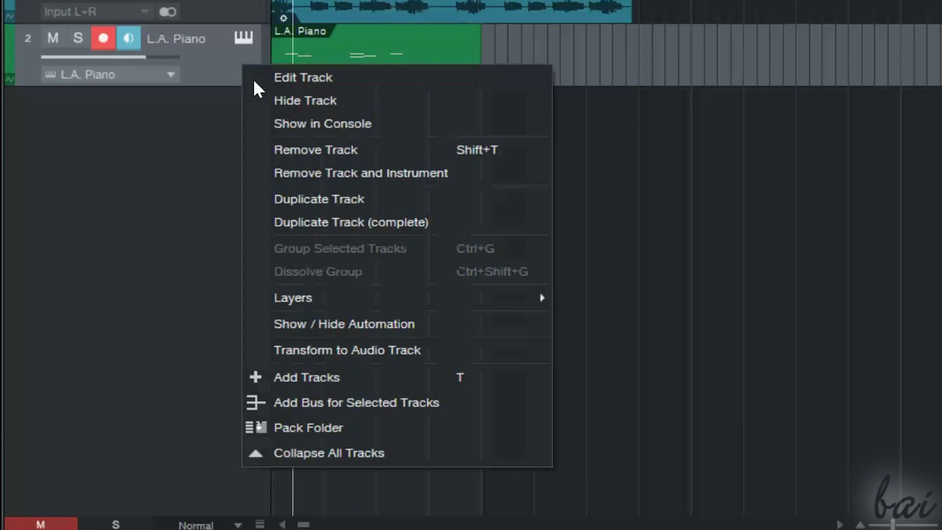
left_click(379, 350)
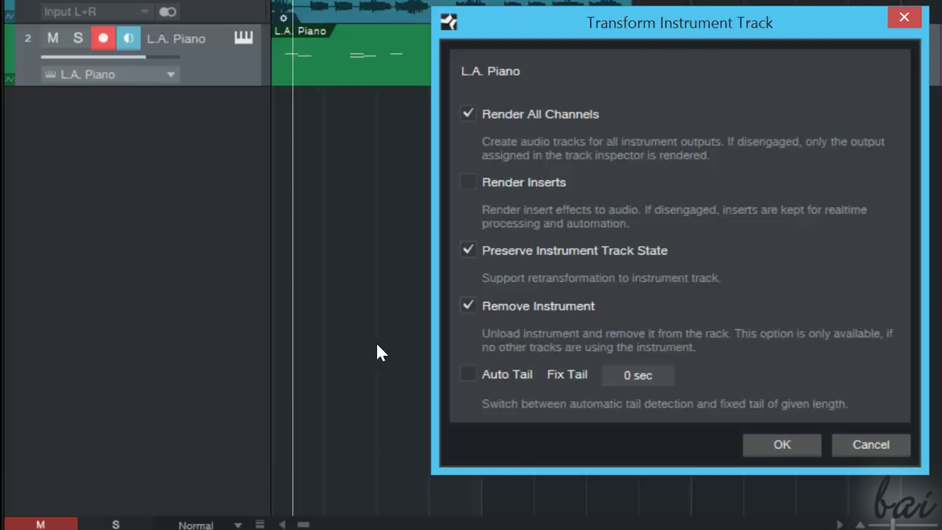
key("Return")
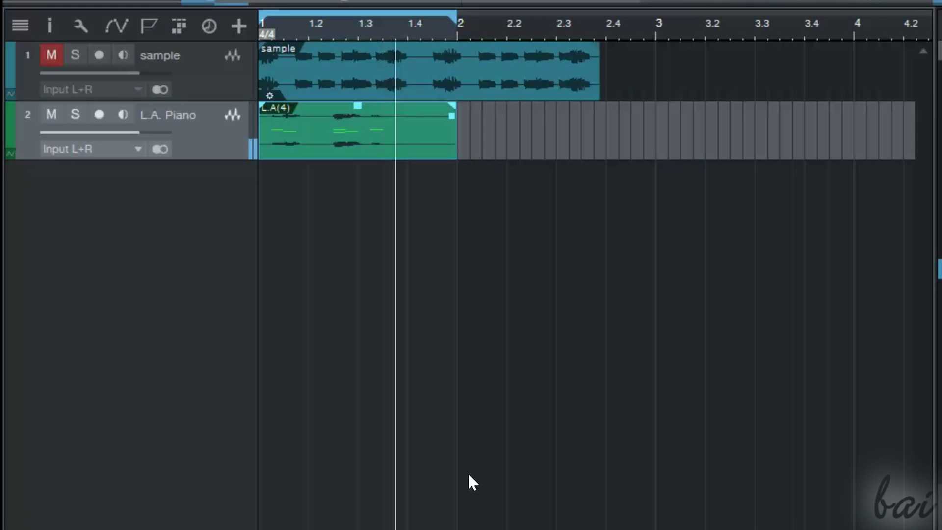
Step: Transform the L.A. Piano audio track back to an instrument track
right_click(214, 135)
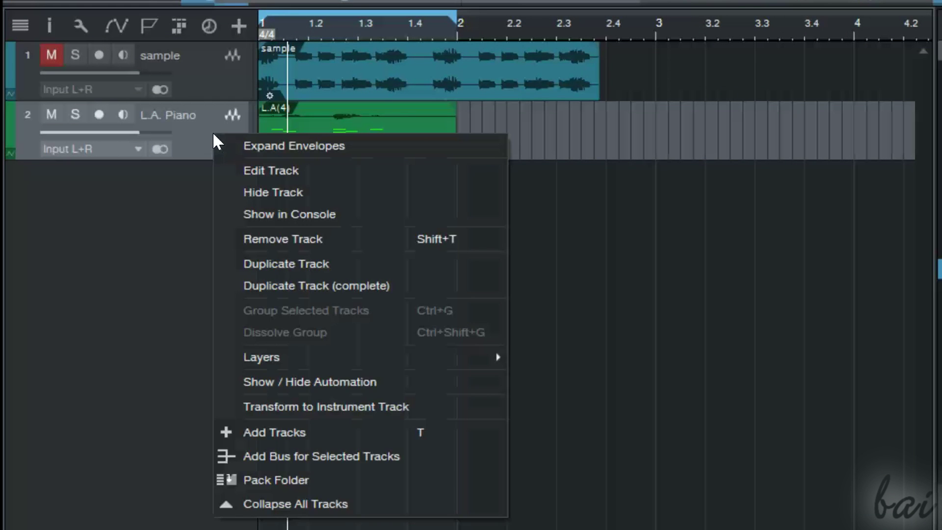
left_click(309, 250)
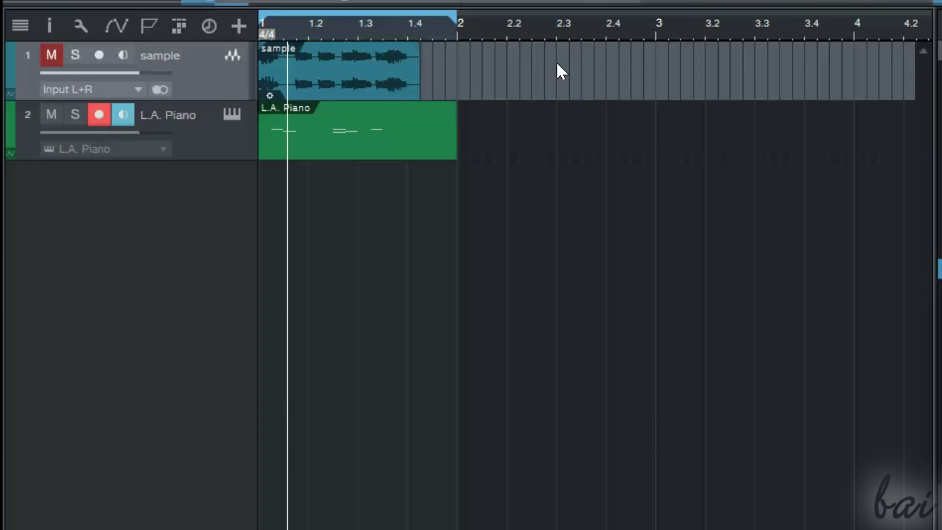
Step: Paste the sample clip onto the sample track, with the first clip extended to bar 2 and the pasted one starting just before beat 2.2
right_click(566, 65)
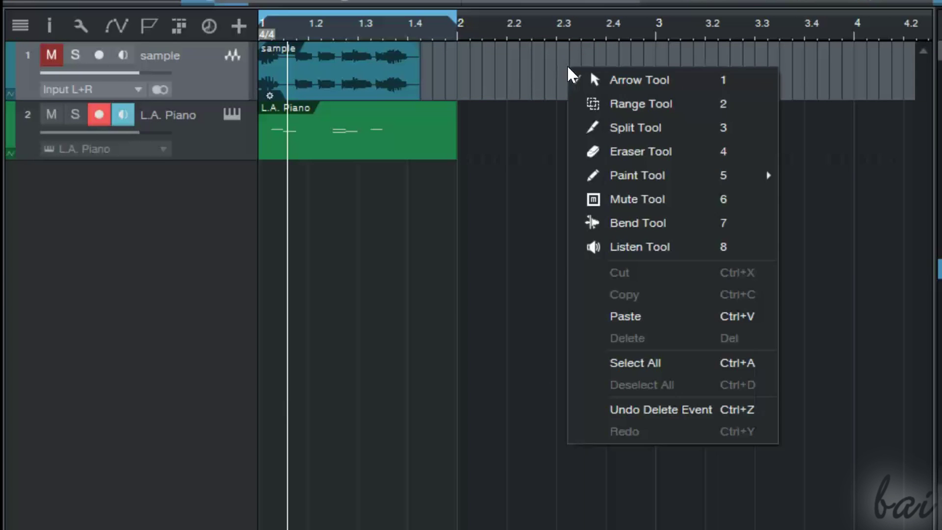
left_click(631, 318)
left_click_drag(420, 71, 513, 69)
left_click_drag(432, 69, 704, 76)
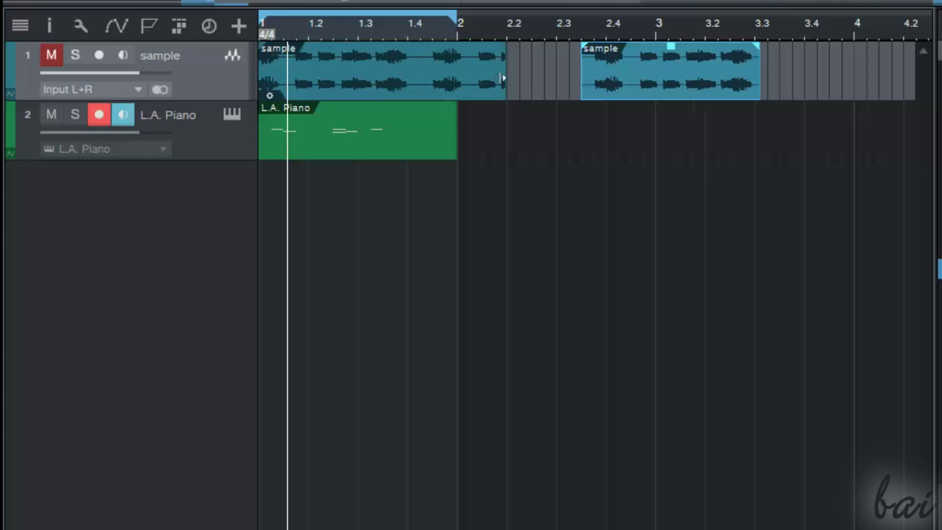
left_click_drag(502, 77, 458, 78)
left_click_drag(641, 81, 586, 83)
Step: Create a second L.A. Piano part from bar 2 to bar 3 and draw four 1/16 notes in it
left_click(428, 128)
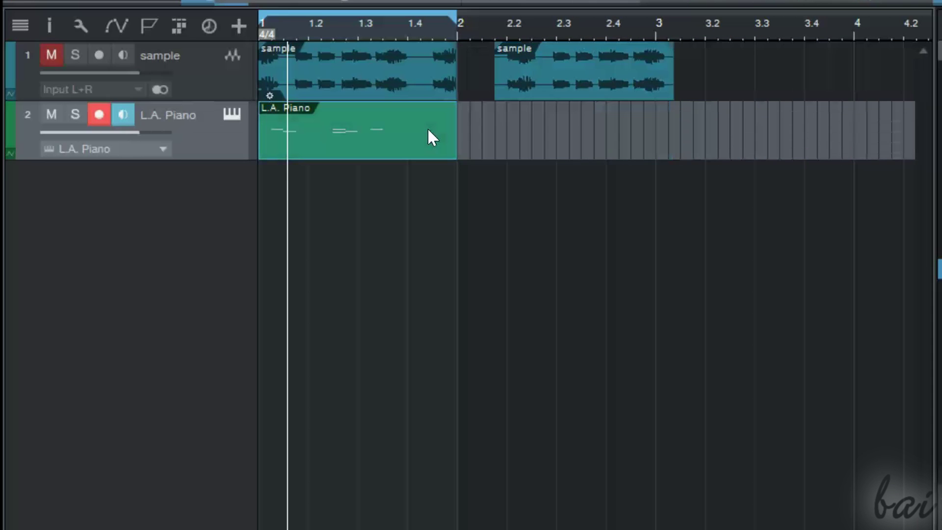
double_click(575, 133)
double_click(573, 144)
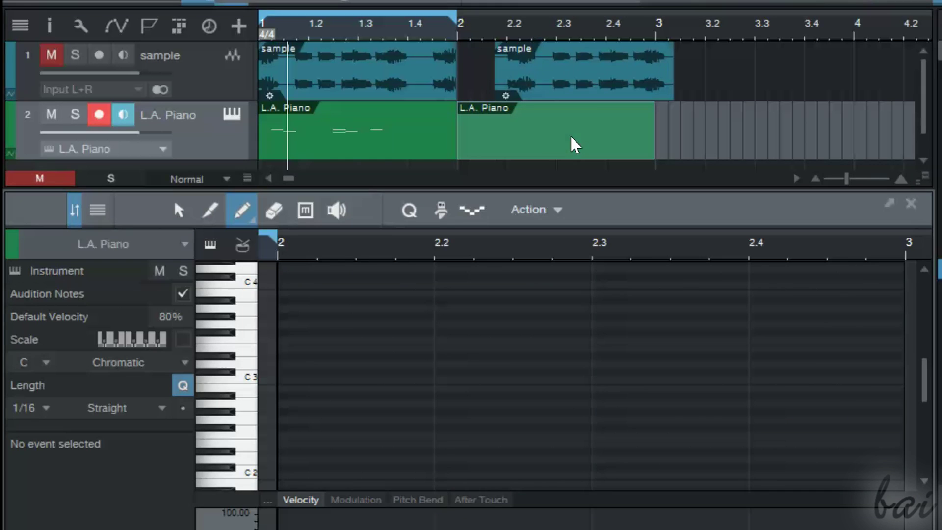
left_click(325, 317)
left_click(443, 269)
left_click(521, 277)
left_click(639, 284)
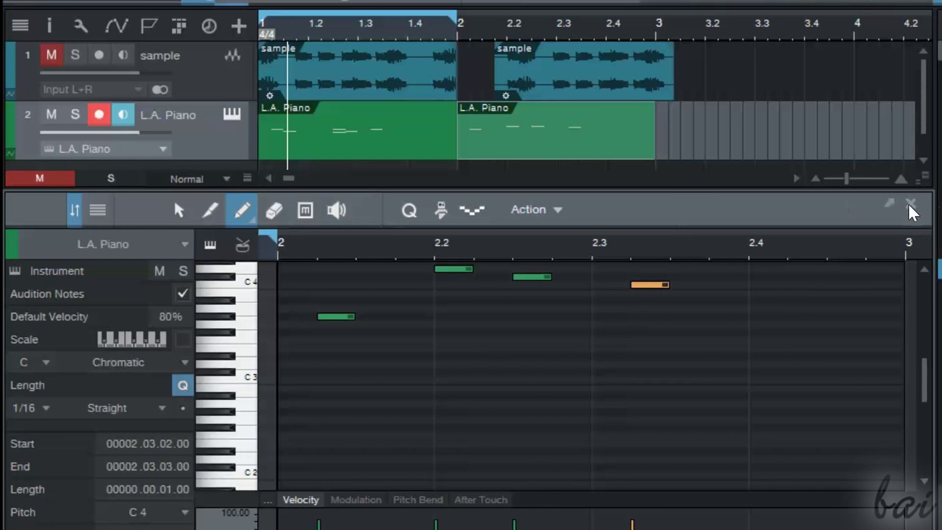
left_click(910, 203)
Step: Move the second L.A. Piano part along its track so that it starts midway between bar 2 and beat 2.2
left_click_drag(540, 137, 627, 140)
left_click_drag(536, 178, 515, 172)
left_click_drag(376, 162, 309, 158)
left_click_drag(575, 189, 476, 166)
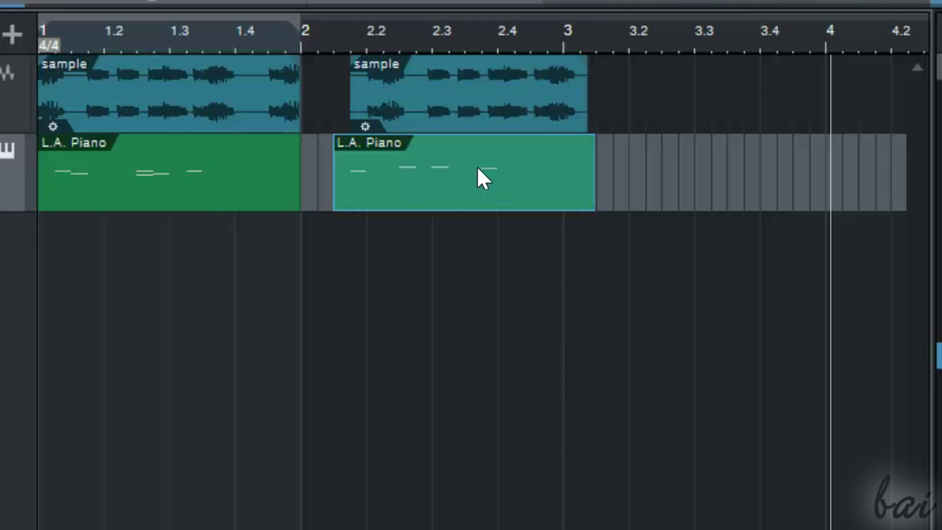
Step: Cut the second L.A. Piano part and paste it back onto its track just after beat 2.2
right_click(476, 166)
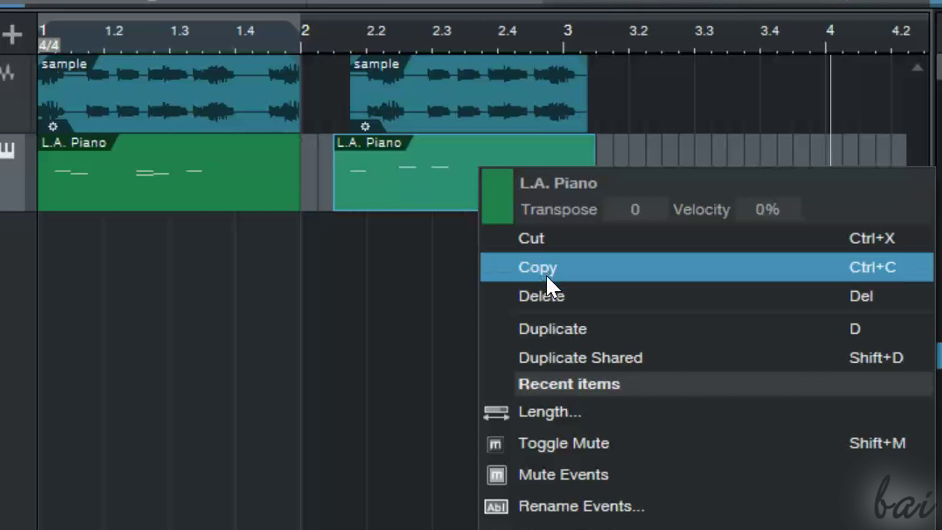
left_click(534, 251)
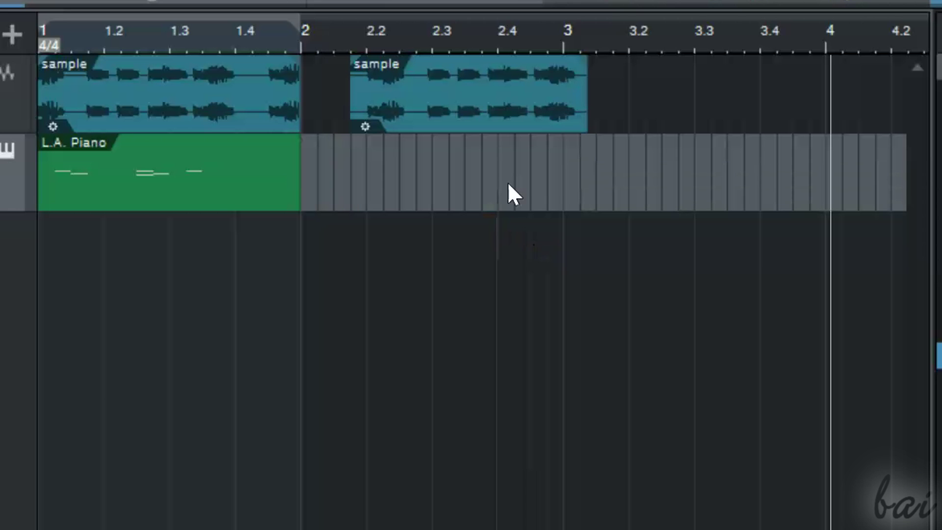
key("ctrl+v")
Step: Shorten the first sample clip and move both sample clips, with the second one starting at 2.01.03.00
left_click(246, 106)
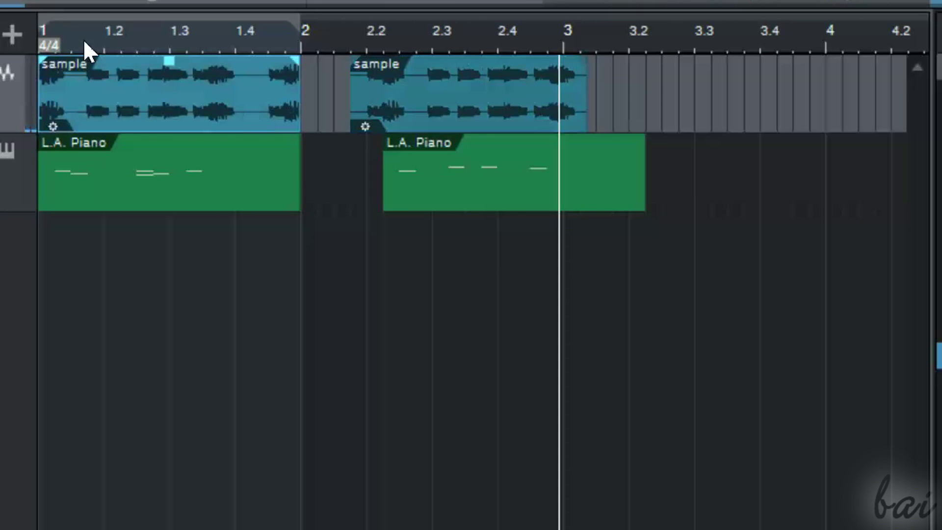
left_click_drag(305, 91, 249, 94)
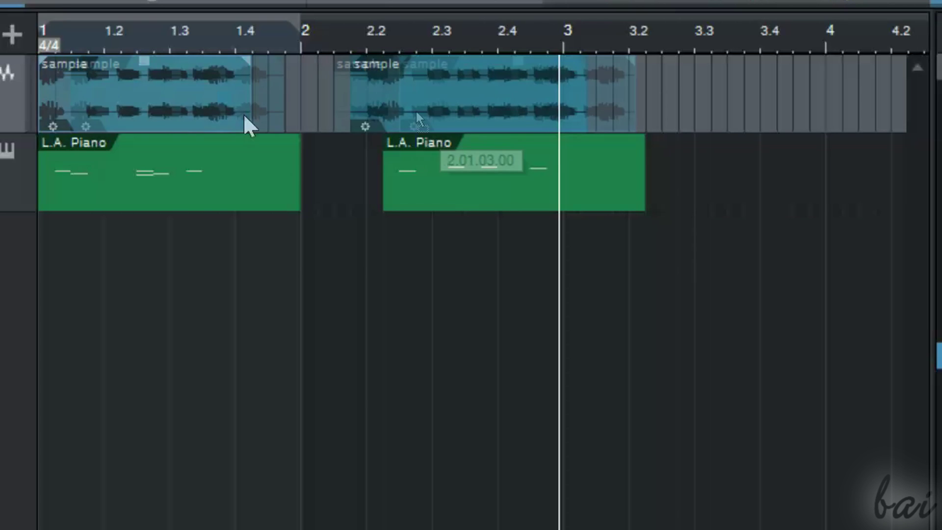
left_click_drag(433, 111, 417, 110)
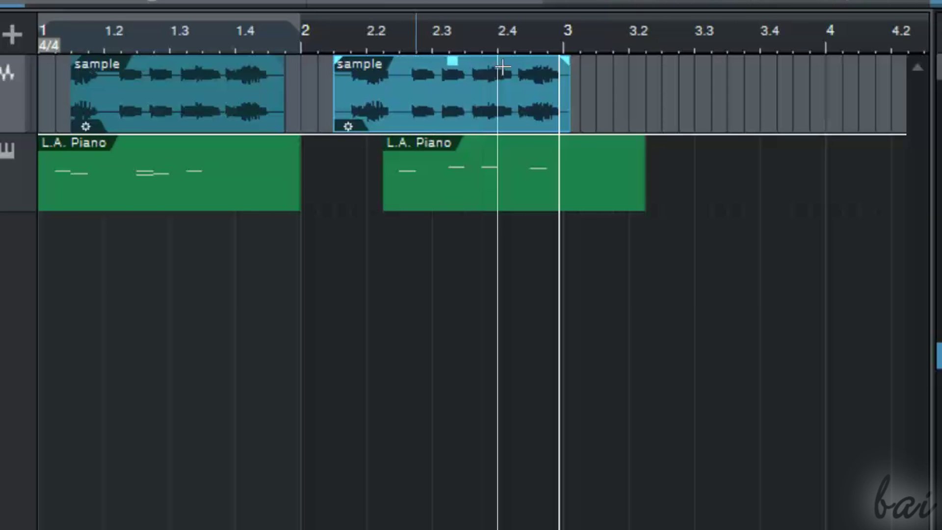
Step: Cut the range around beat 2.4 out of the second sample clip with the Range tool, and undo the cut
left_click_drag(464, 71, 512, 69)
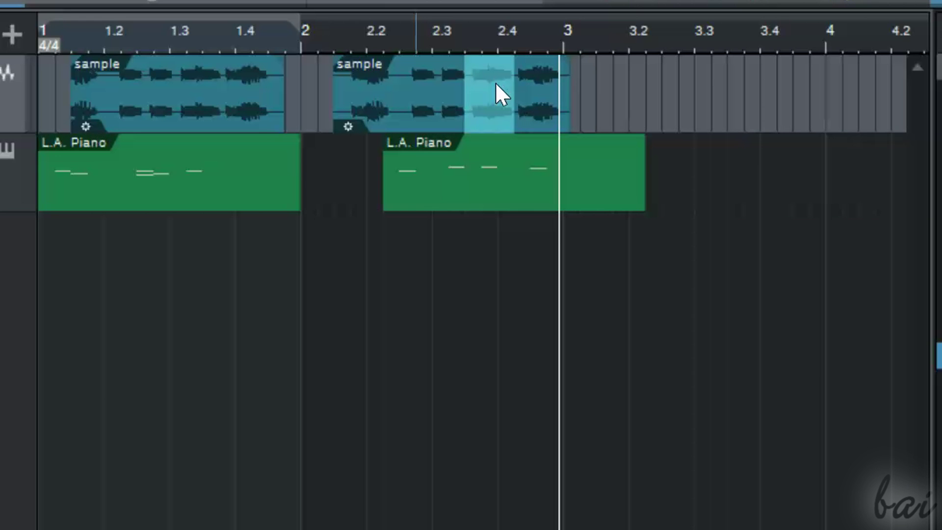
right_click(496, 82)
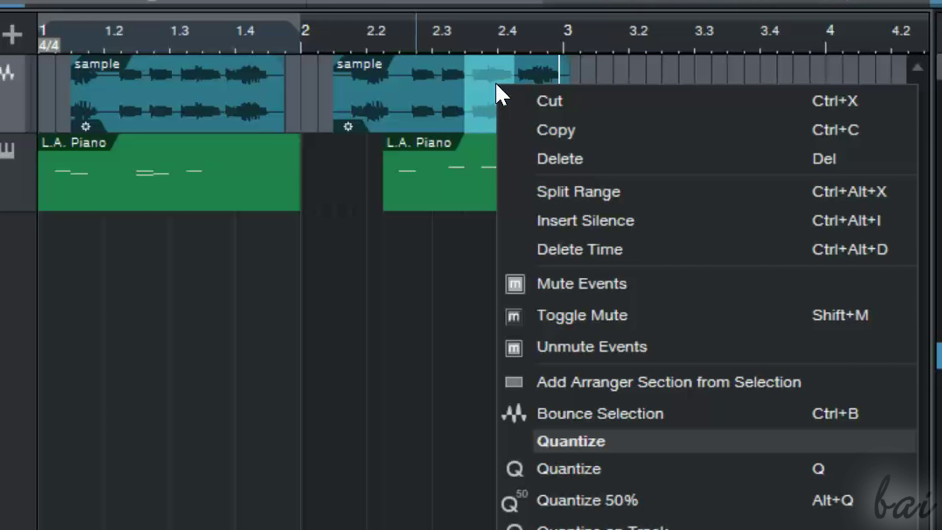
left_click(521, 104)
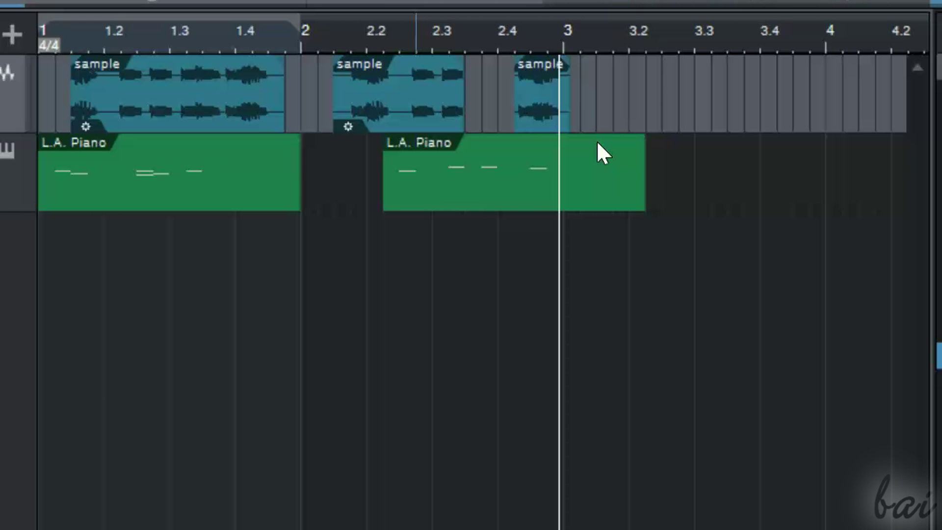
key("ctrl+z")
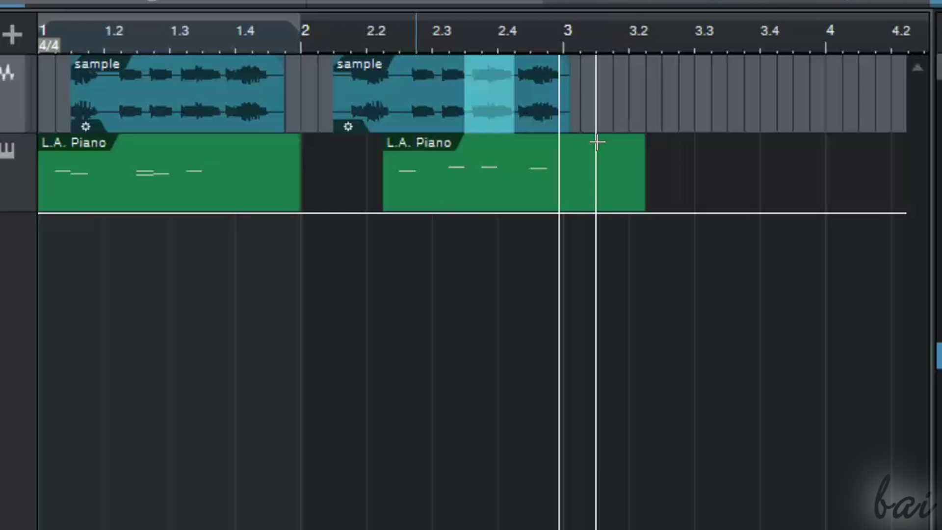
Step: Move the second sample clip to a later position and adjust the first sample clip's volume on its envelope
left_click_drag(450, 93, 635, 144)
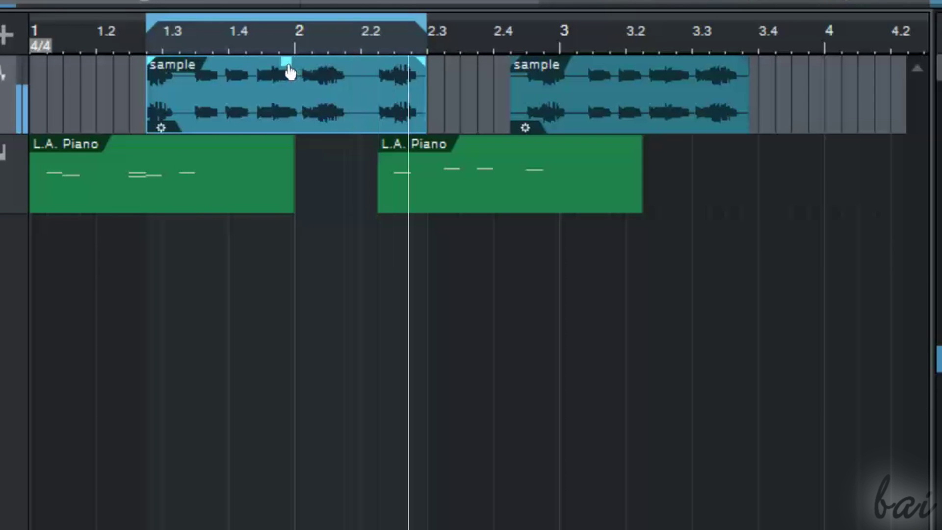
left_click_drag(290, 68, 284, 111)
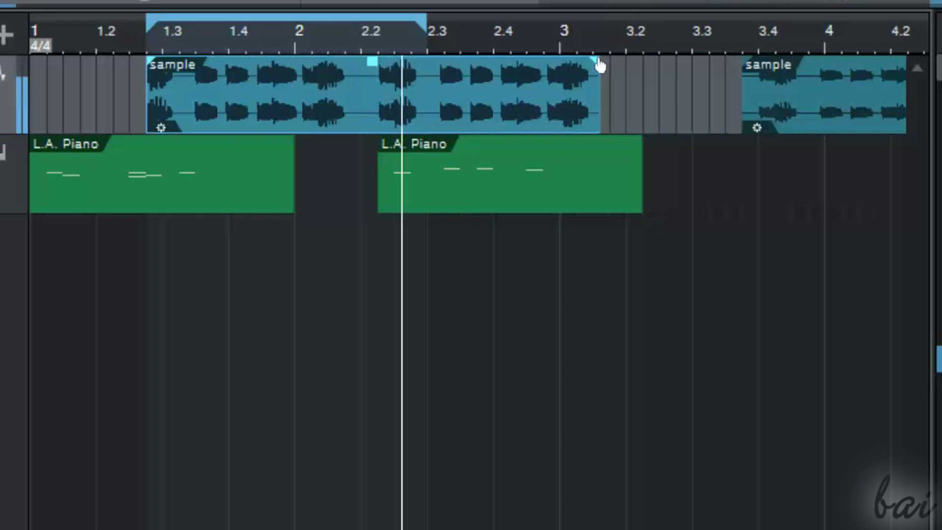
Step: Add a fade-out from about beat 2.3 and a fade-in up to bar 2 to the first sample clip, and loop that clip's range
left_click_drag(599, 65, 450, 62)
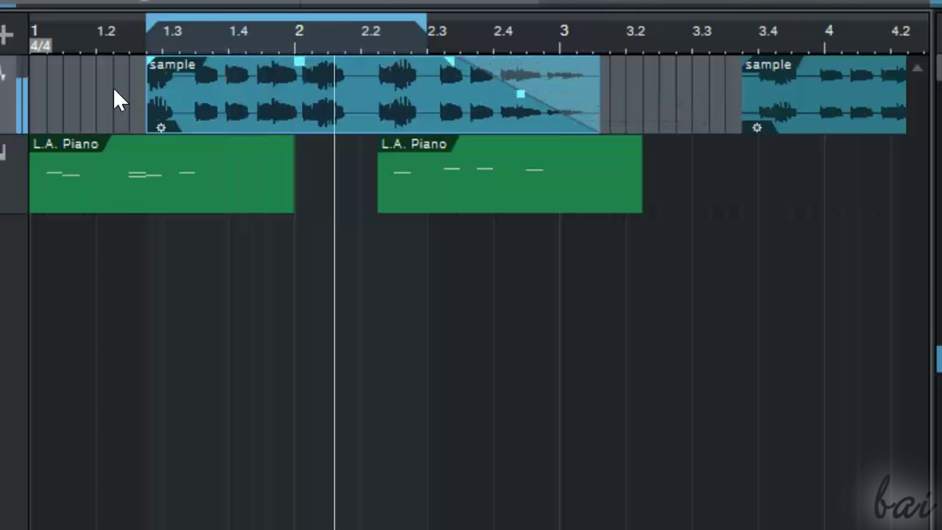
left_click_drag(150, 60, 294, 91)
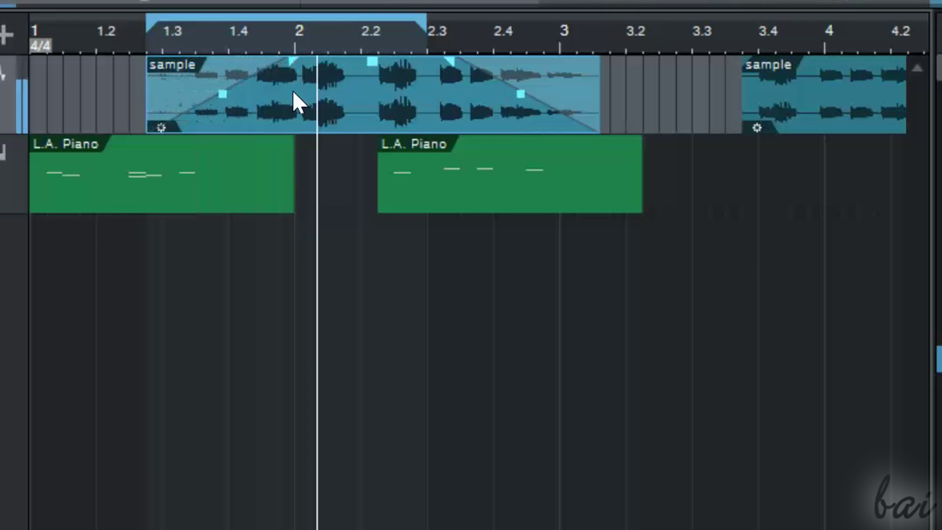
key("p")
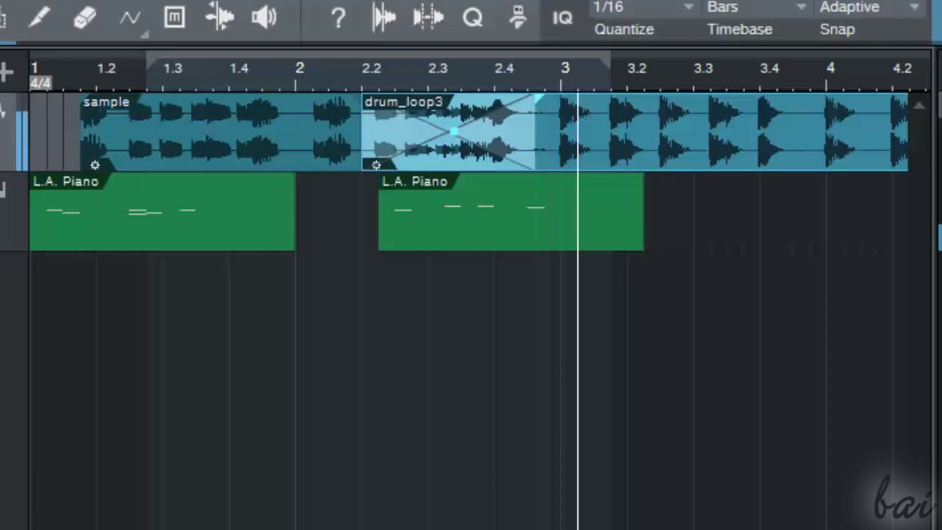
Step: Overlap the start of the drum_loop3 clip with the end of the sample clip from beat 2.2 and create a crossfade between them
left_click_drag(715, 131, 648, 147)
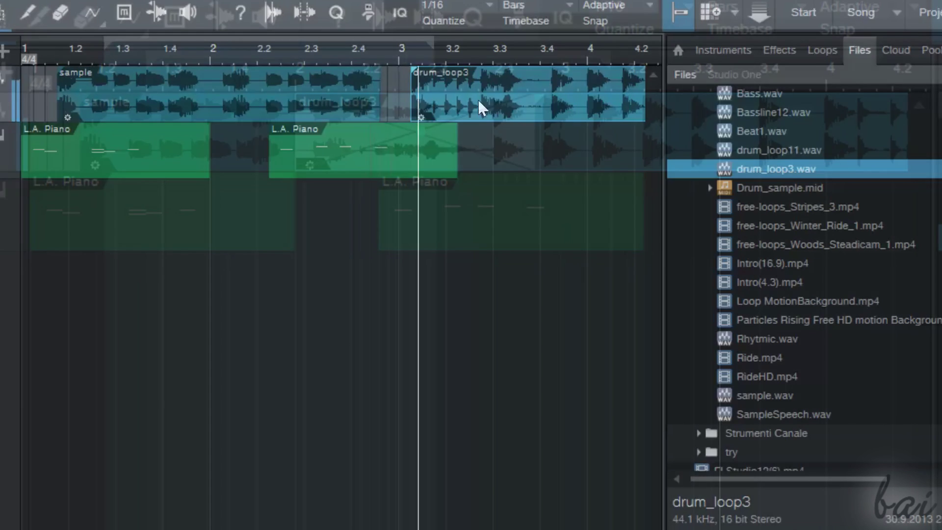
left_click_drag(514, 94, 360, 91)
right_click(322, 98)
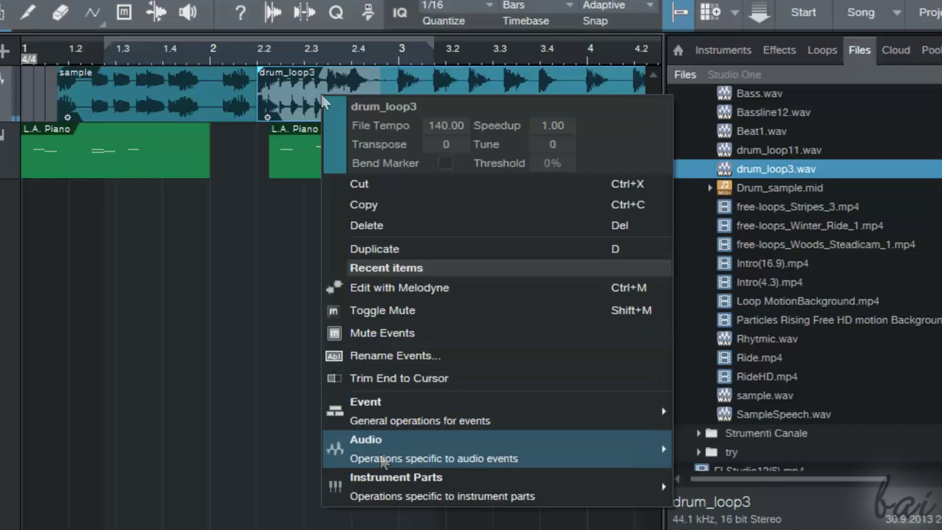
mouse_move(380, 454)
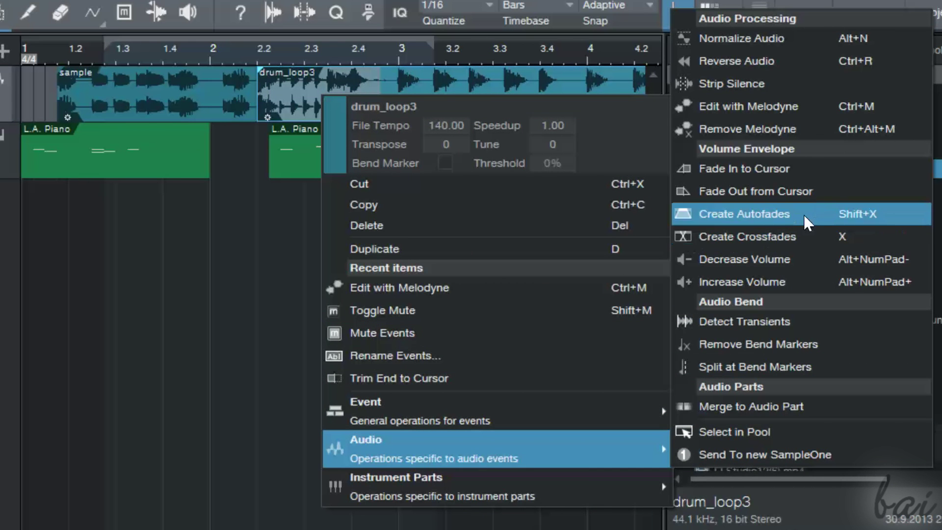
left_click(796, 240)
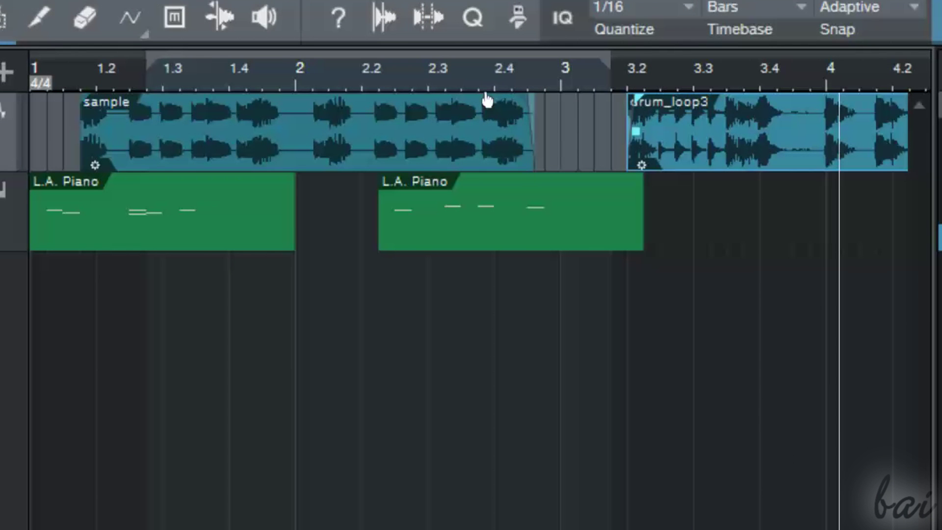
Step: Move the sample clip to just before beat 1.3 and the drum_loop3 clip to just before beat 3.4 with the Arrow tool
left_click_drag(661, 72, 238, 139)
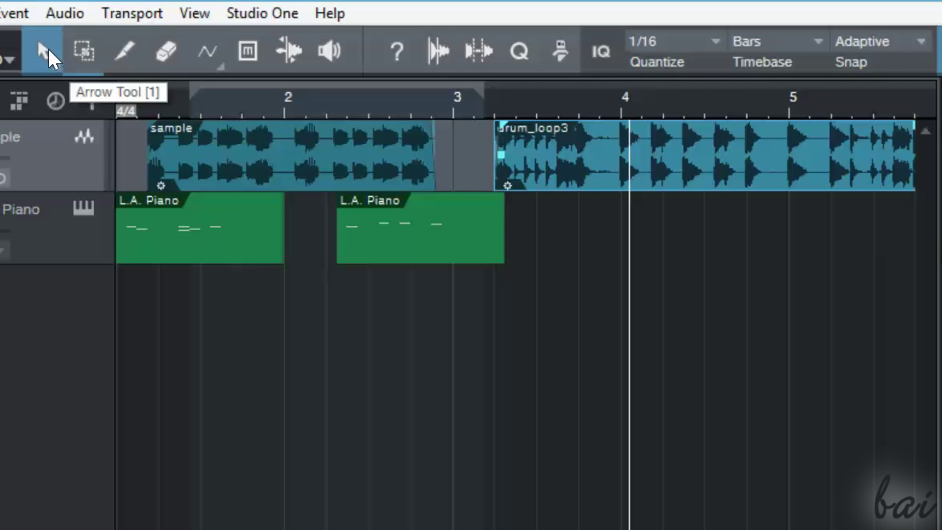
left_click_drag(314, 152, 334, 145)
mouse_move(581, 166)
left_mouse_down()
mouse_move(666, 159)
mouse_move(515, 152)
mouse_move(599, 172)
left_mouse_up()
left_click(389, 163)
left_click_drag(389, 163, 431, 163)
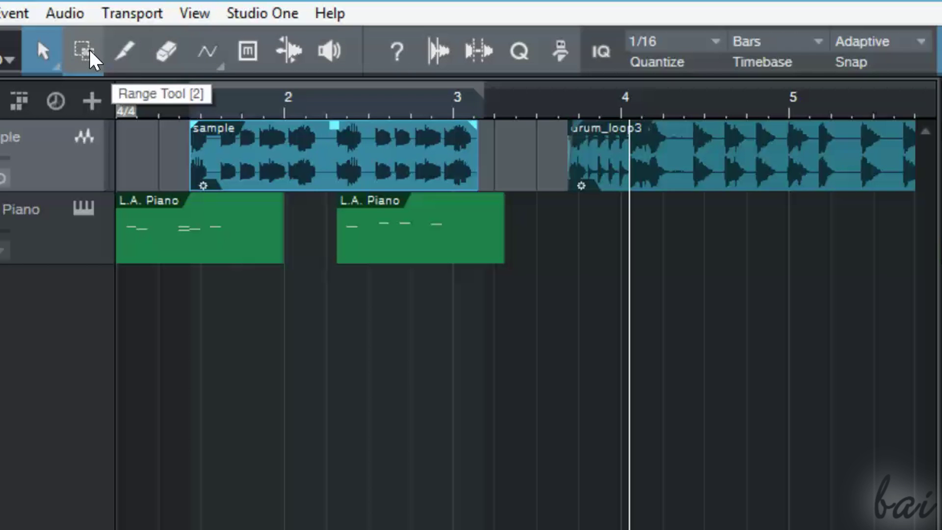
Step: Select a range across both tracks from just before beat 1.2 to midway between beats 3.2 and 3.3 with the Range tool
left_click(93, 58)
left_click_drag(148, 131, 515, 256)
left_click(44, 52)
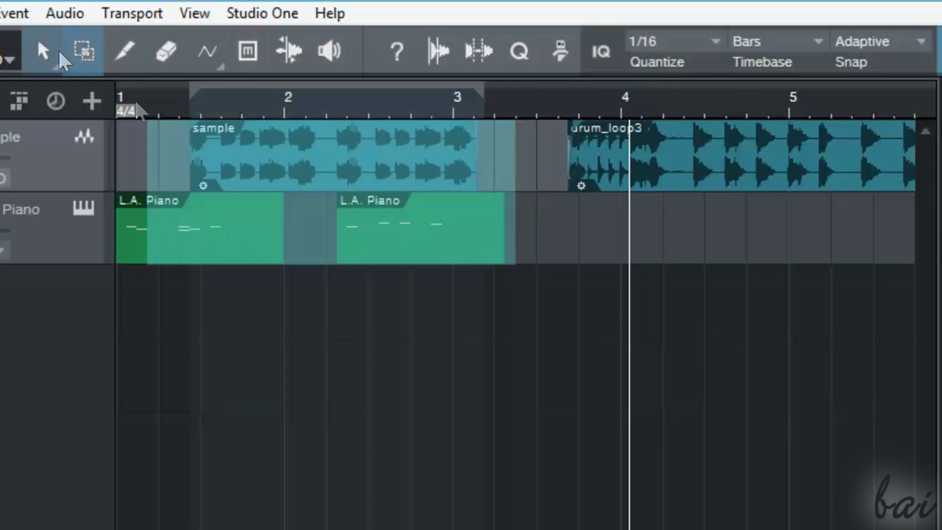
Step: Split the drum_loop3 clip midway between beats 4.2 and 4.3 and move its second piece to just before beat 4.4
left_click(126, 51)
left_click(684, 135)
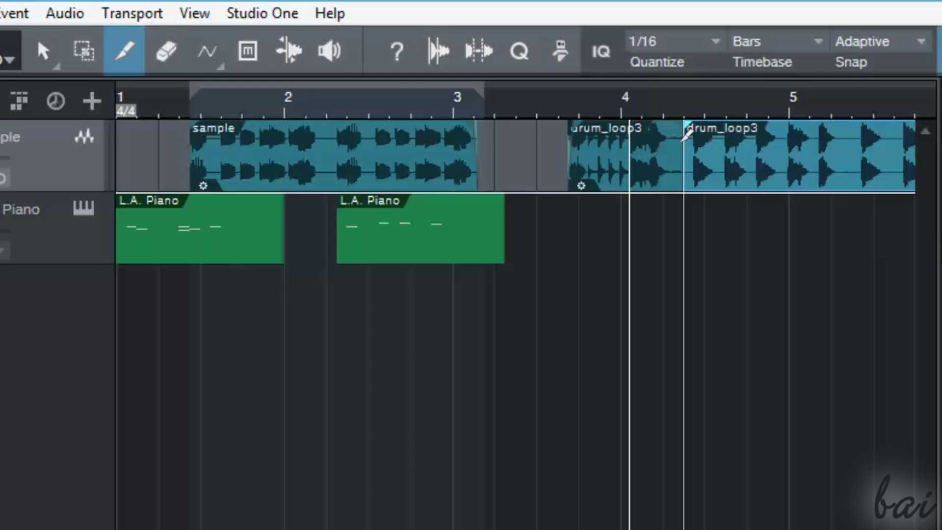
key("1")
left_click_drag(733, 151, 782, 153)
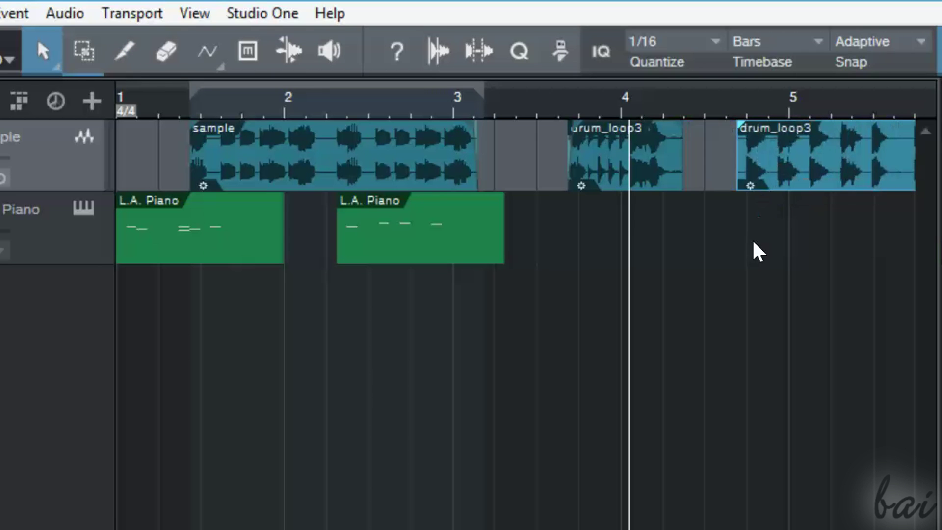
Step: Erase the first drum_loop3 piece with the Eraser tool and delete the remaining drum_loop3 piece
left_click(169, 60)
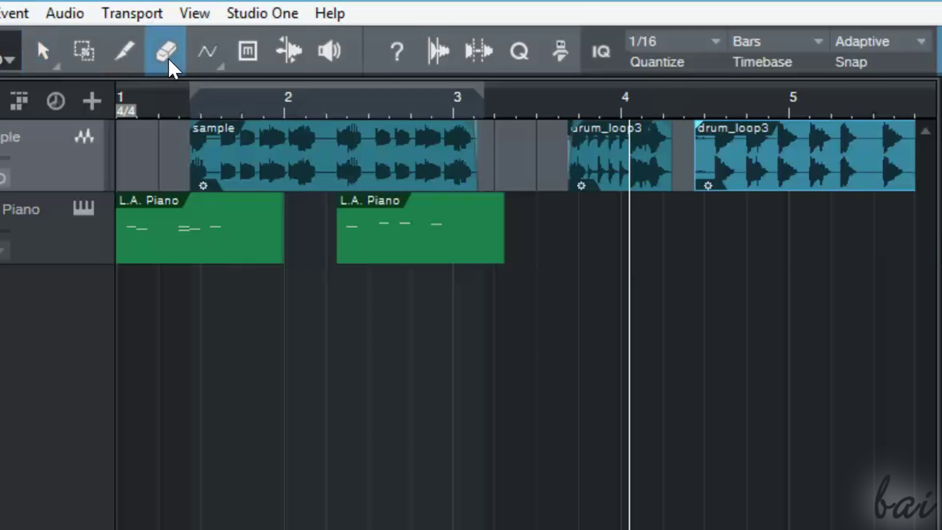
left_click(597, 158)
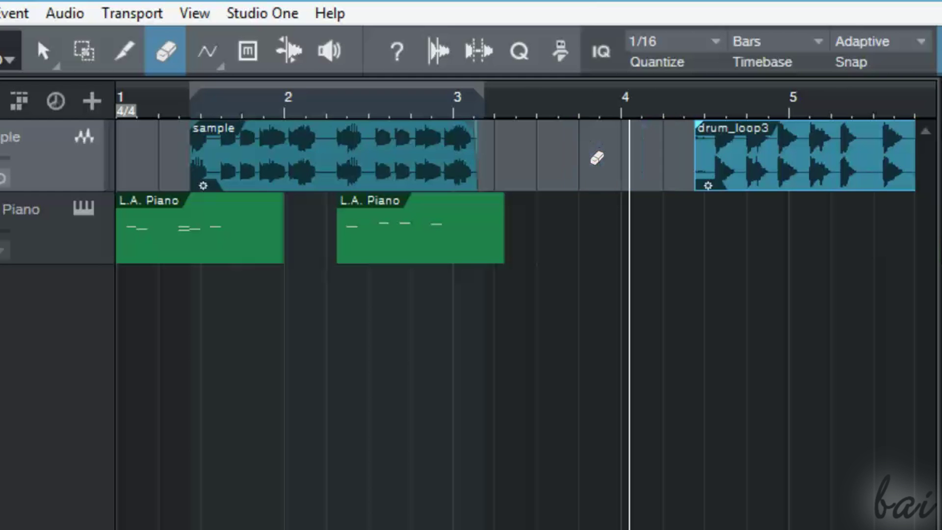
key("Delete")
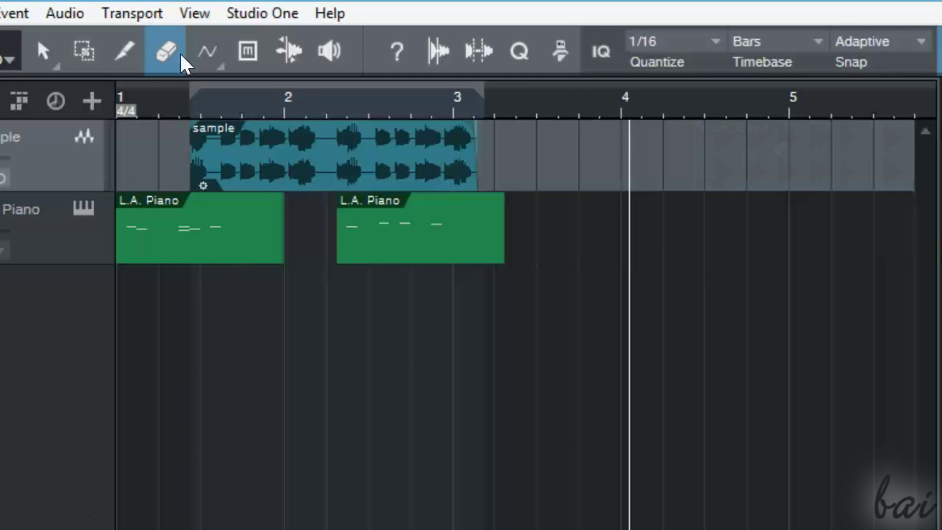
Step: Mute the sample clip with the Mute tool and unmute it again
left_click(252, 58)
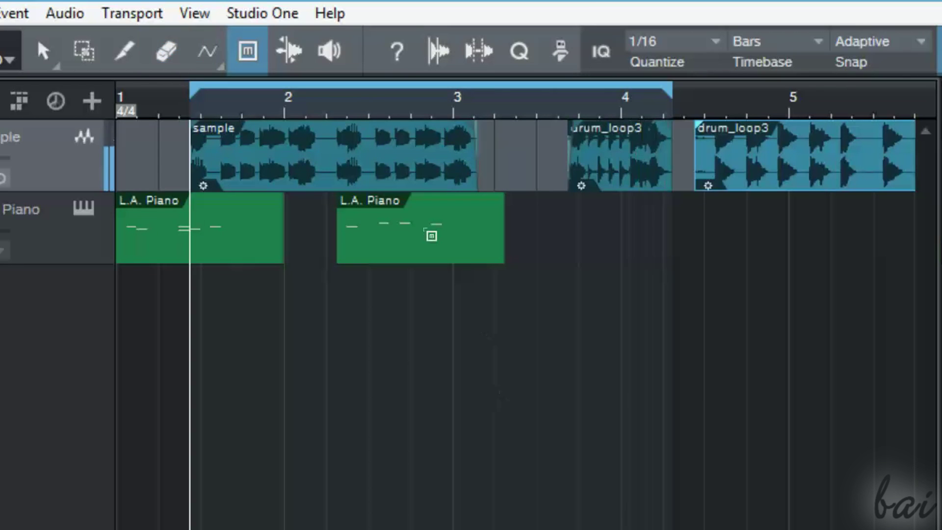
left_click(377, 157)
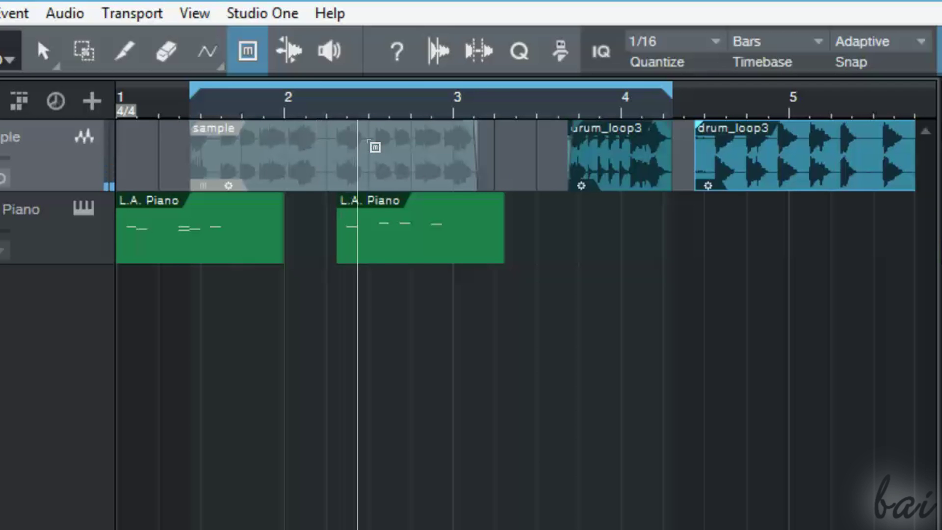
left_click(375, 148)
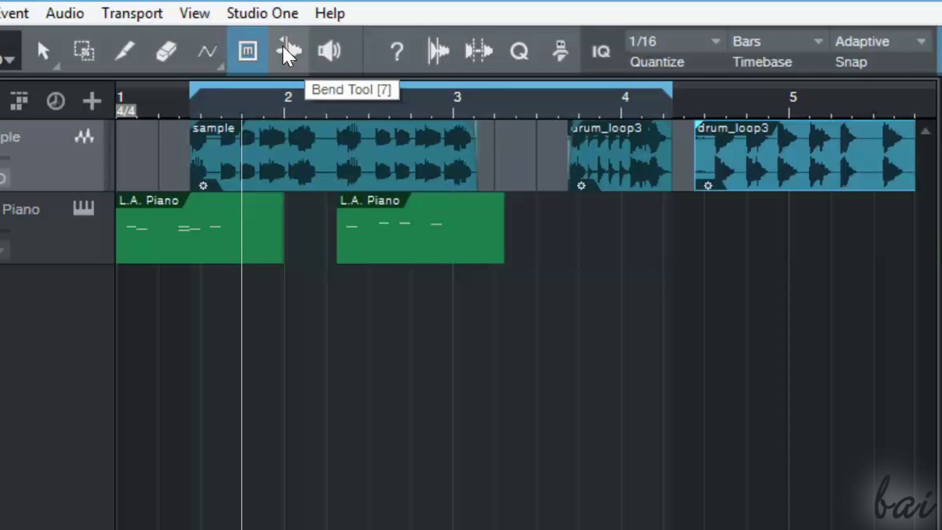
Step: Stretch the sample clip's audio from about beat 2.2 to just before bar 3 with the Bend tool and stop playback
left_click(289, 51)
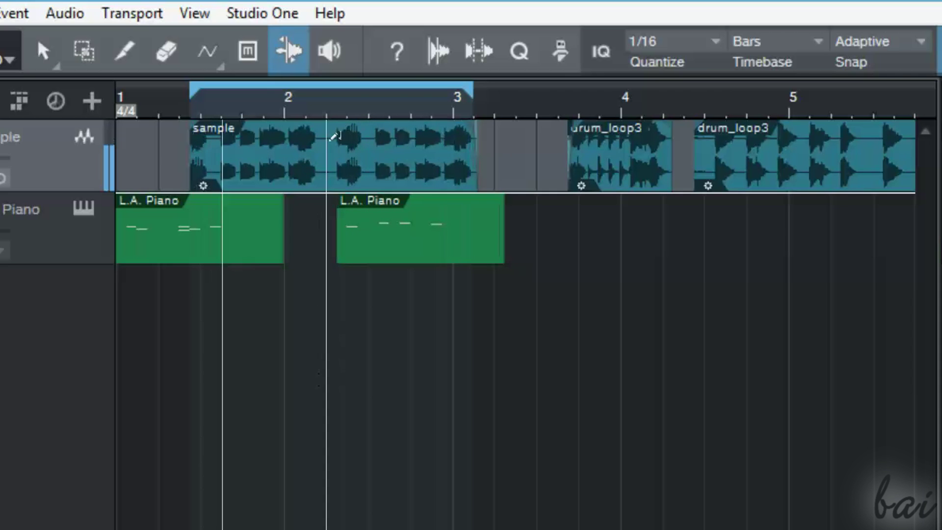
left_click_drag(332, 139, 439, 139)
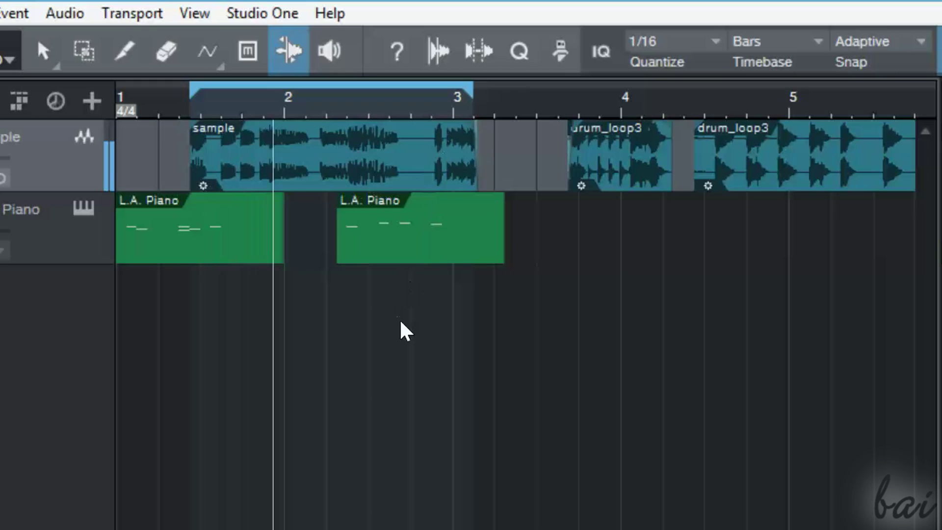
key("space")
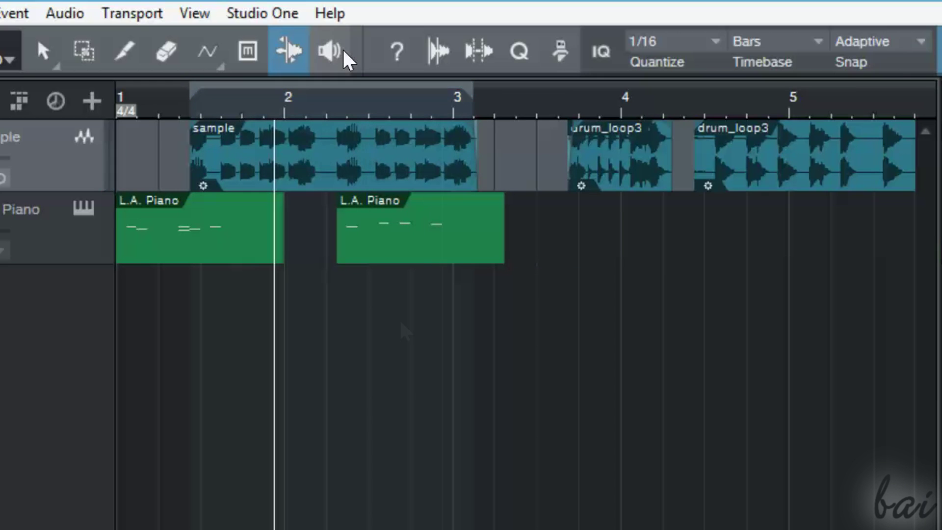
Step: Audition the sample clip from near its start with the Listen tool
left_click(344, 51)
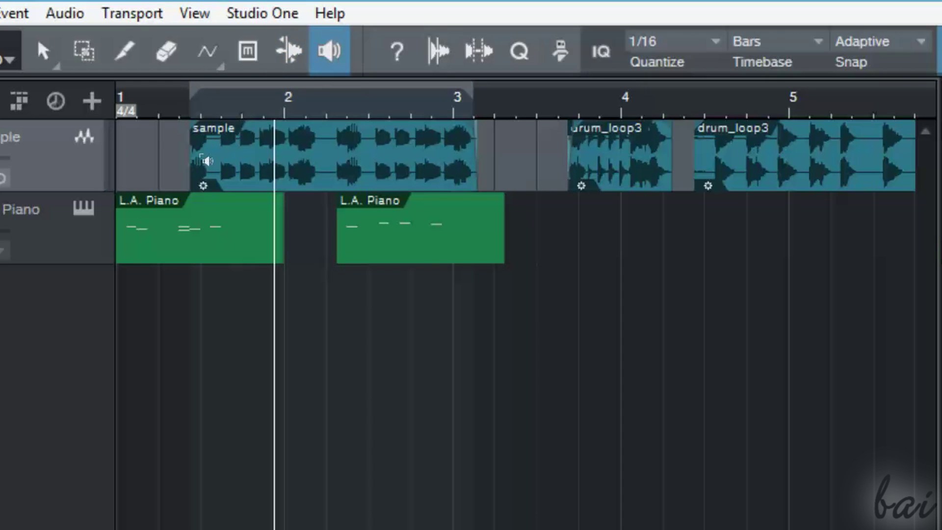
left_click(206, 159)
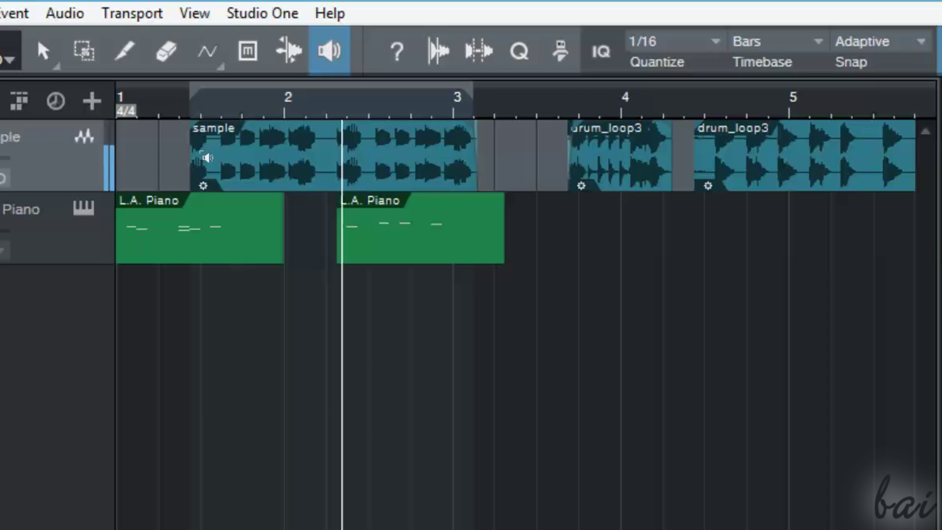
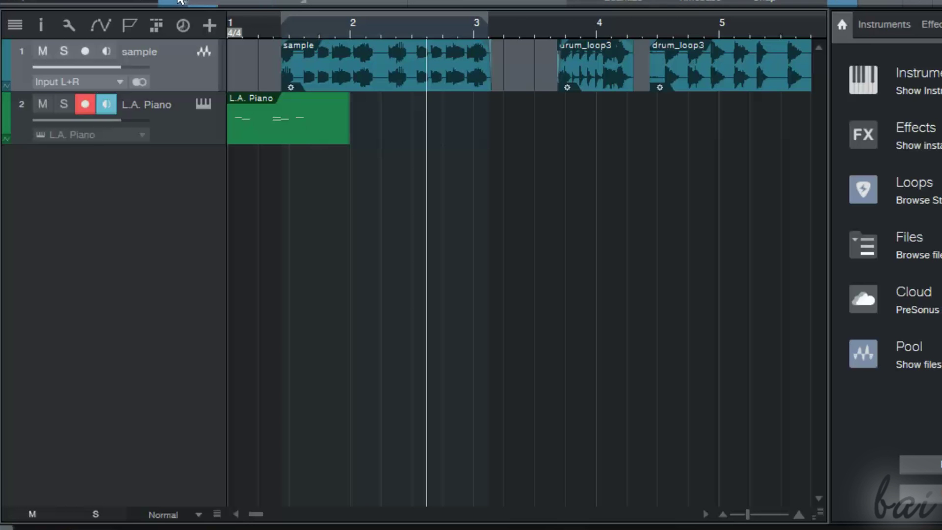
Step: Place the playback cursor just after beat 1.4 in the sample clip's audio editor and close the editor
double_click(407, 76)
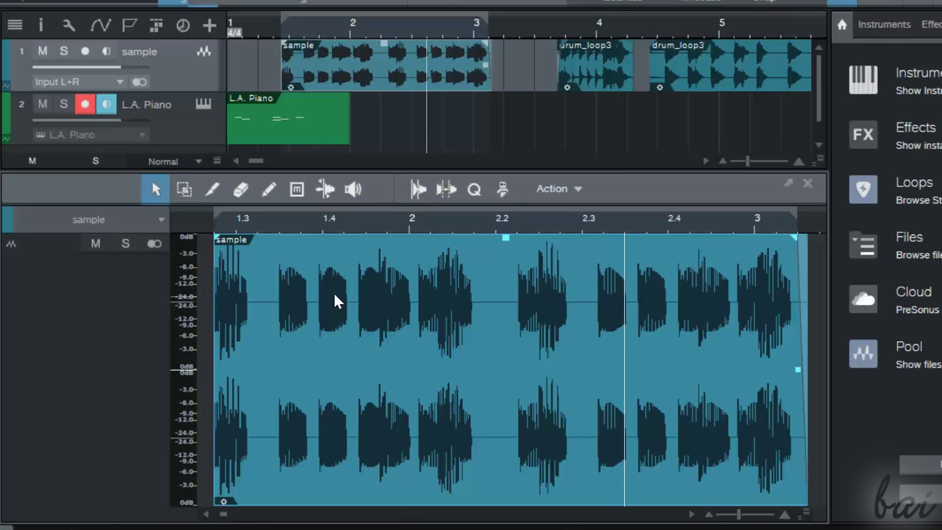
left_click(344, 225)
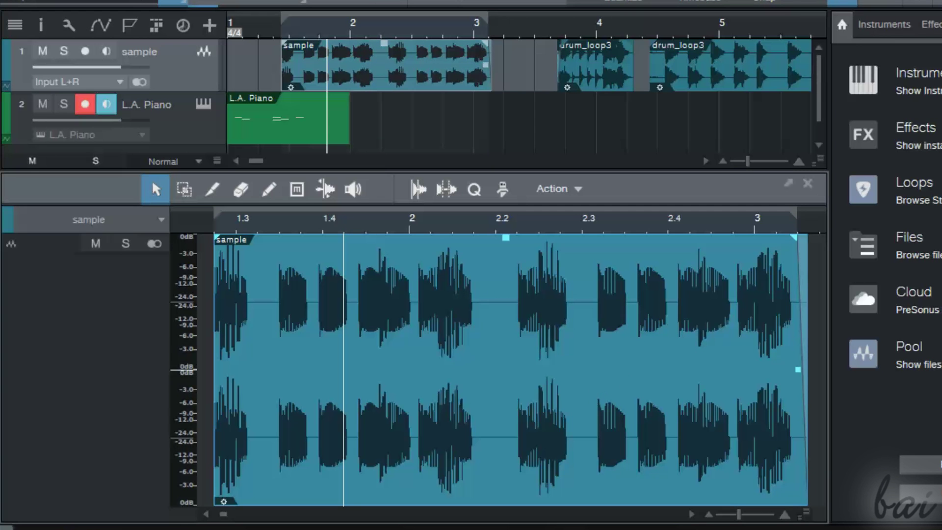
key("F2")
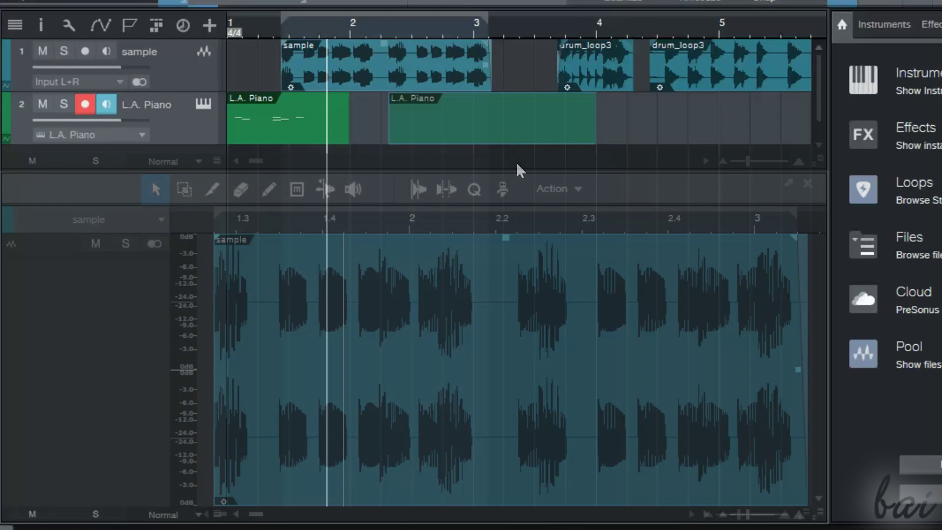
key("F2")
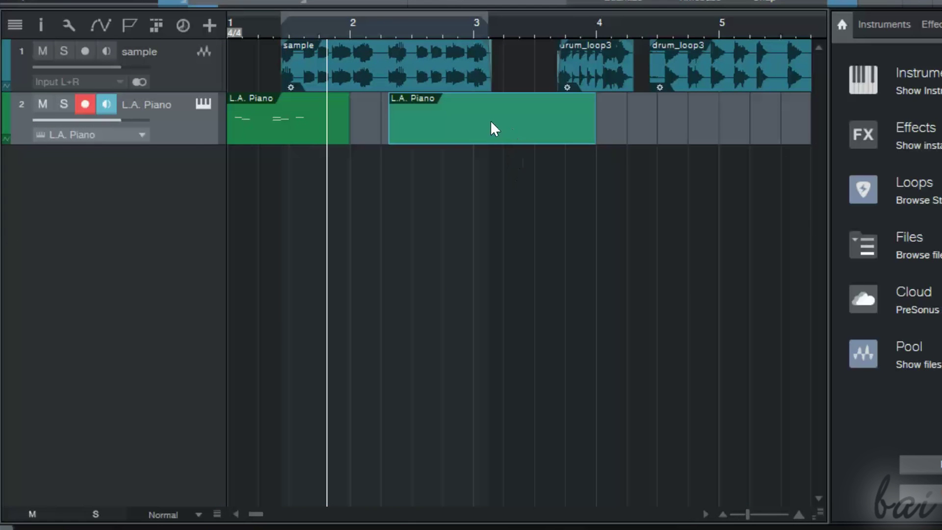
Step: Open the empty L.A. Piano clip in the note editor and try out a few notes from just after beat 2.2 to just after beat 2.4
double_click(494, 127)
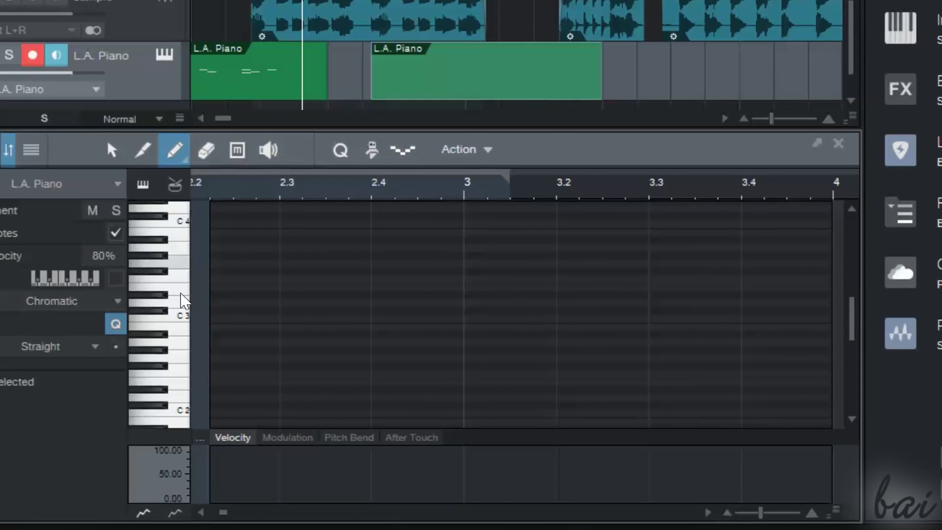
scroll(190, 426, "down", 2)
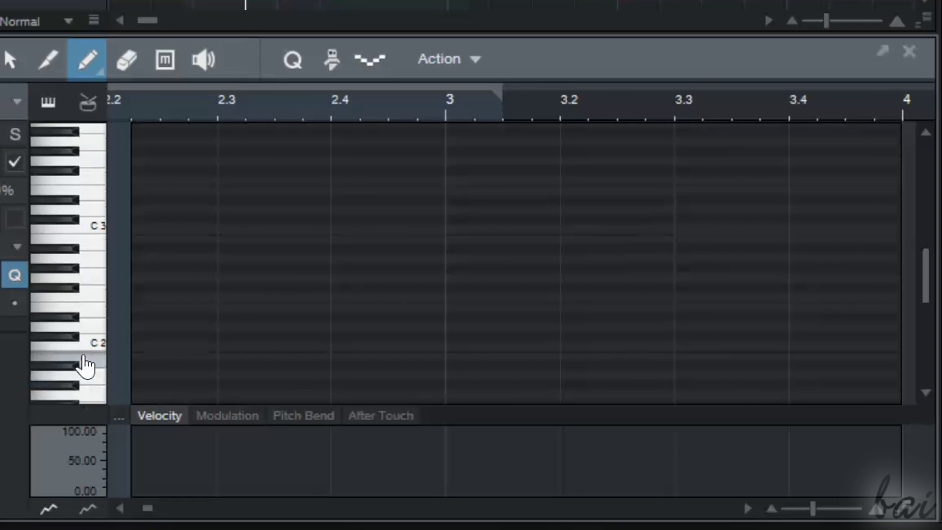
scroll(94, 383, "down", 3)
scroll(95, 372, "up", 4)
left_click_drag(162, 326, 217, 325)
left_click(228, 297)
left_click(288, 258)
left_click(373, 268)
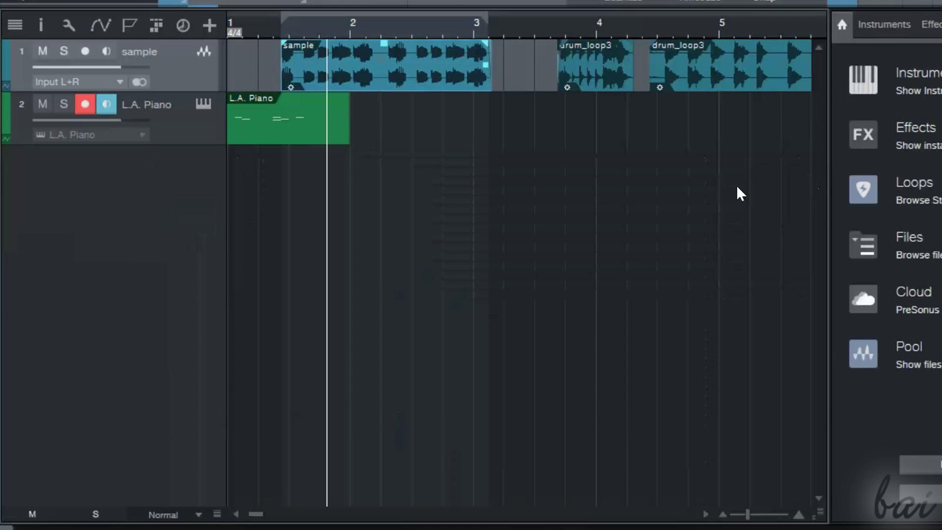
Step: Create a new L.A. Piano clip from just after beat 2.2 to bar 4 and open it in the note editor
double_click(420, 133)
left_click_drag(410, 129, 518, 131)
double_click(496, 137)
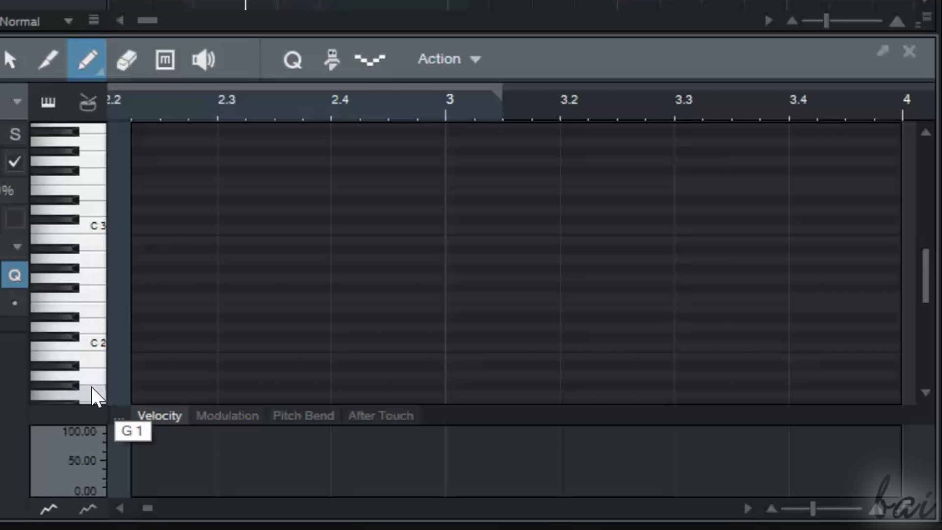
Step: Draw the notes F2, F#2 lasting until beat 2.3, A2, C#3 and C3 from the clip's start to just after beat 2.4, and start playback
scroll(94, 372, "down", 3)
scroll(95, 296, "up", 5)
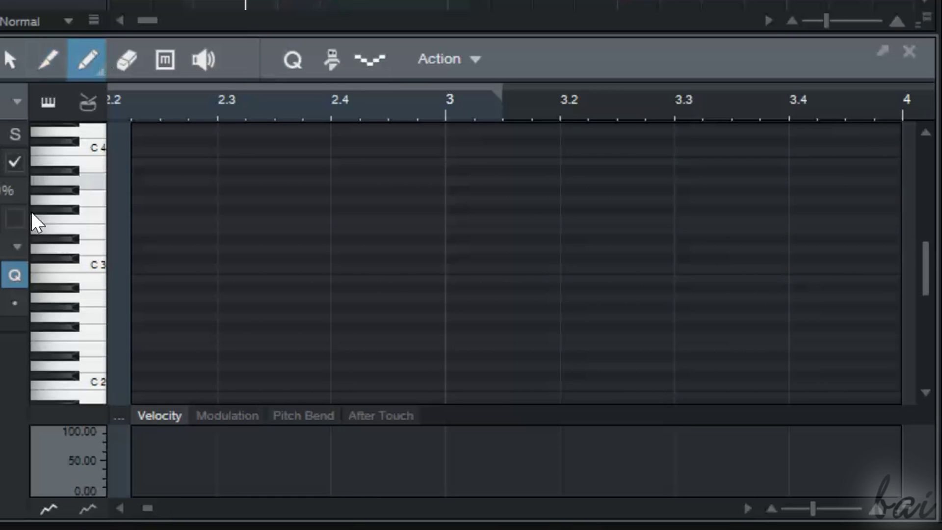
left_click(135, 338)
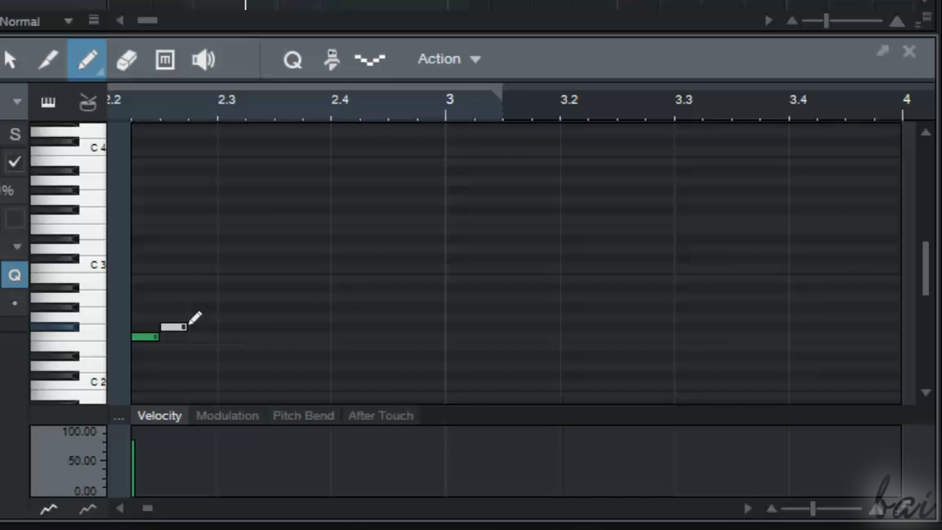
left_click(182, 327)
left_click_drag(196, 329, 217, 329)
left_click(223, 297)
left_click(277, 259)
left_click(362, 269)
key("space")
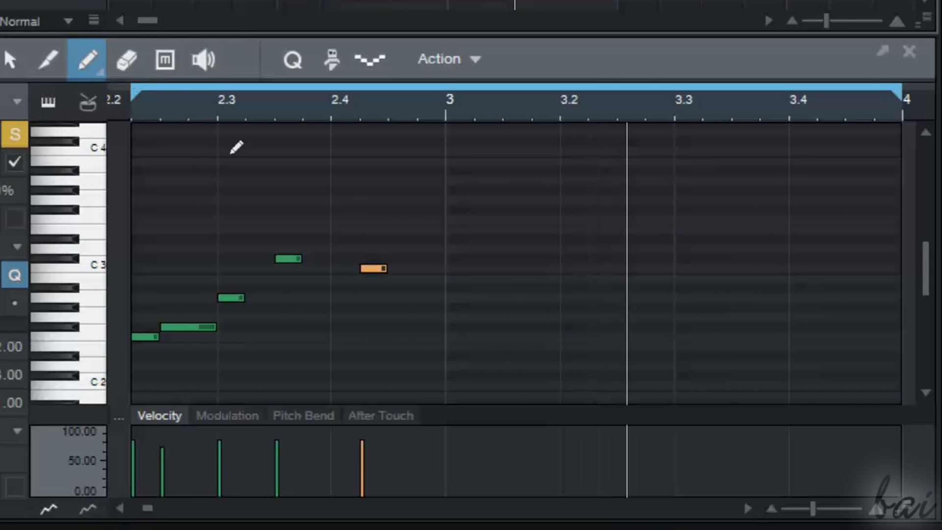
Step: Draw G#2 at bar 3, C3 just before beat 3.2, a longer A#2 ending at beat 3.3 and G2 just after beat 3.3
left_click(454, 307)
left_click(540, 268)
left_click_drag(621, 288, 671, 288)
left_click(707, 317)
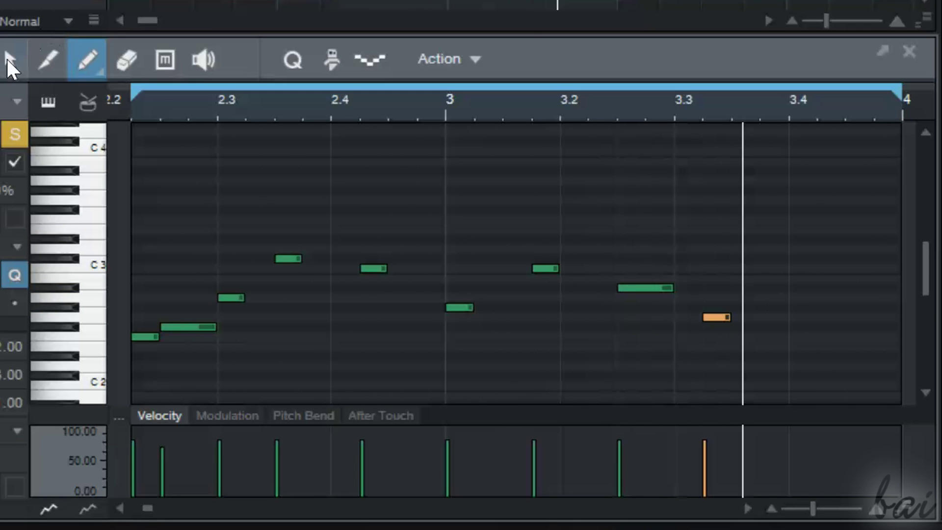
Step: Try to shift the longer A#2 note about a beat and a half later with the Arrow tool
left_click(7, 59)
mouse_move(654, 292)
left_mouse_down()
mouse_move(599, 290)
mouse_move(679, 280)
mouse_move(656, 305)
mouse_move(637, 239)
mouse_move(633, 307)
mouse_move(646, 288)
mouse_move(844, 291)
left_mouse_up()
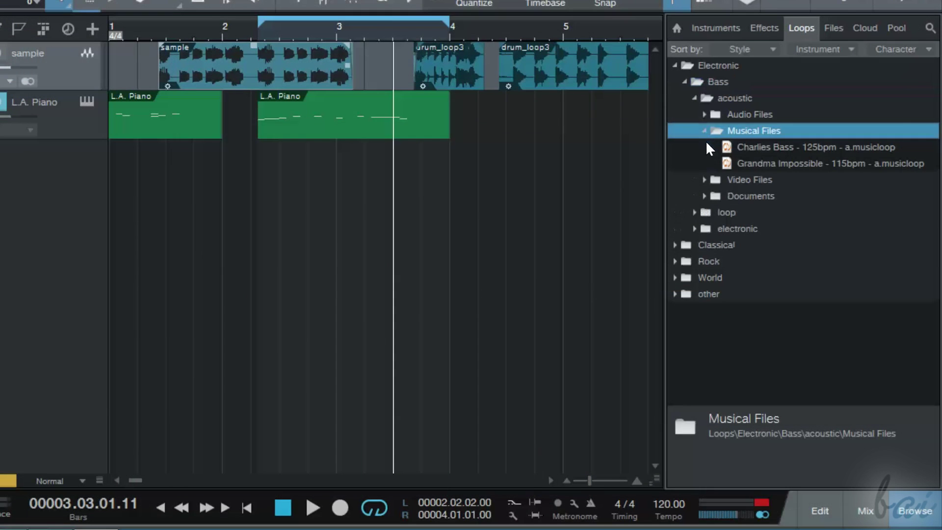
Step: Add the Grandma Impossible - 115bpm loop on a new track at bar 1, set the loop range to it and start playback
left_click(749, 165)
left_click_drag(784, 165, 120, 215)
key("p")
left_click(313, 508)
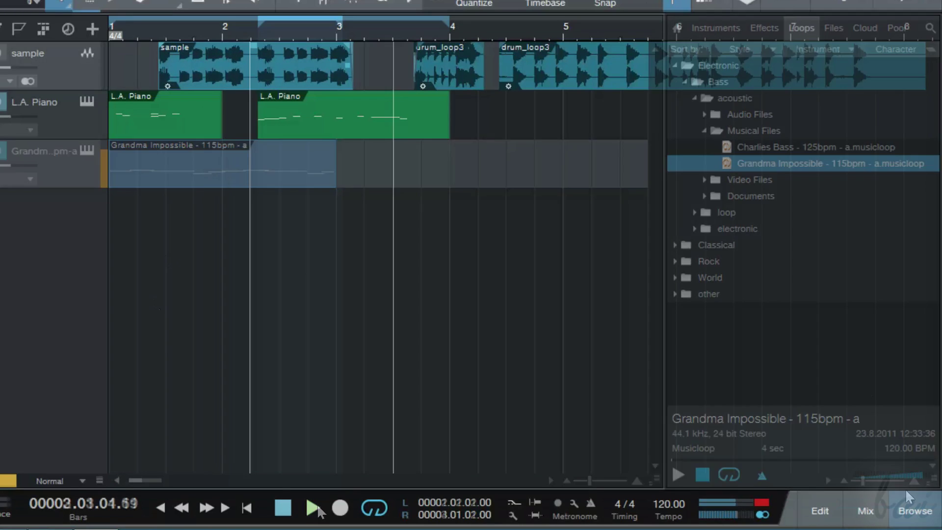
Step: Browse the loop library through the Electronic and Bass folders down to its Musical Files
left_click(743, 174)
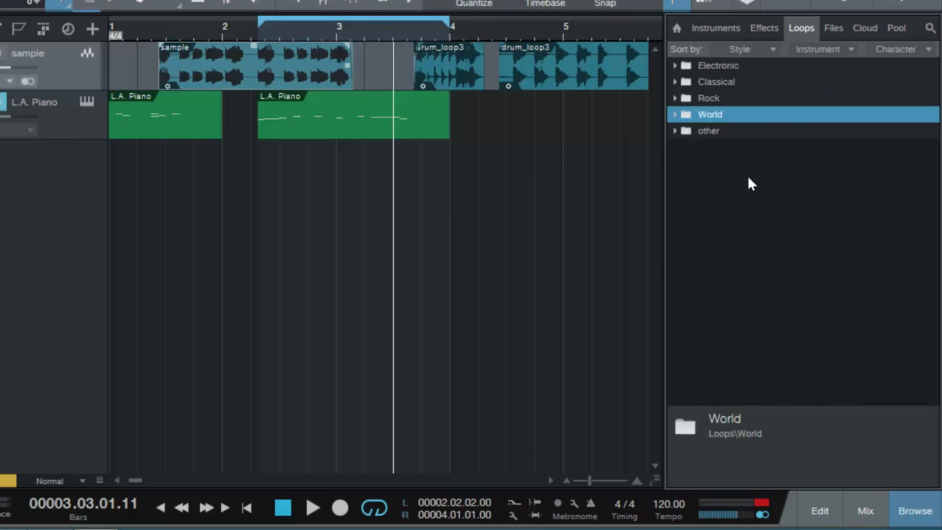
left_click(676, 65)
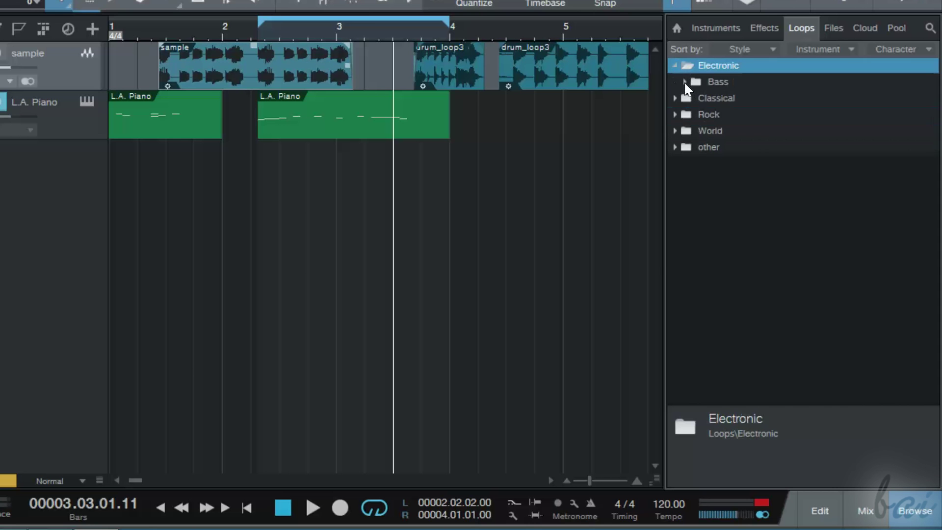
left_click(685, 82)
left_click(710, 133)
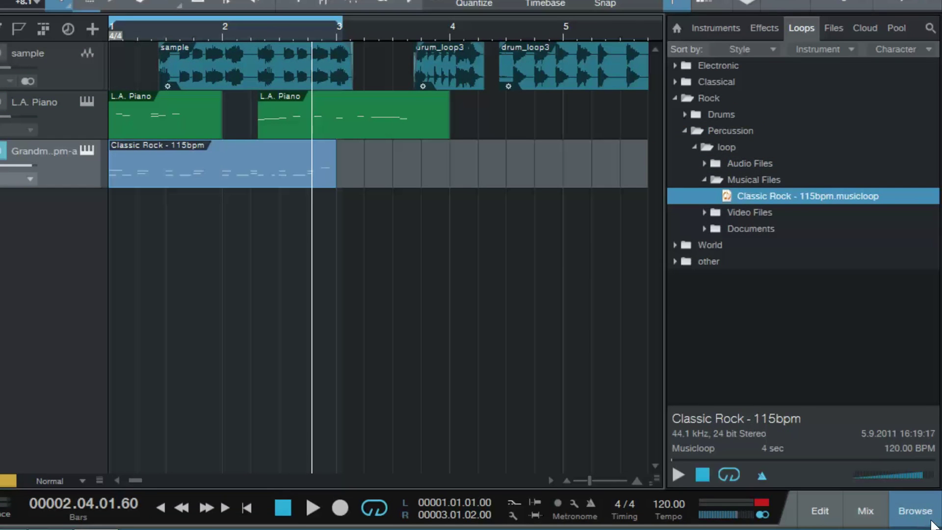
Step: Hide the loop browser and show the mix console
left_click(927, 521)
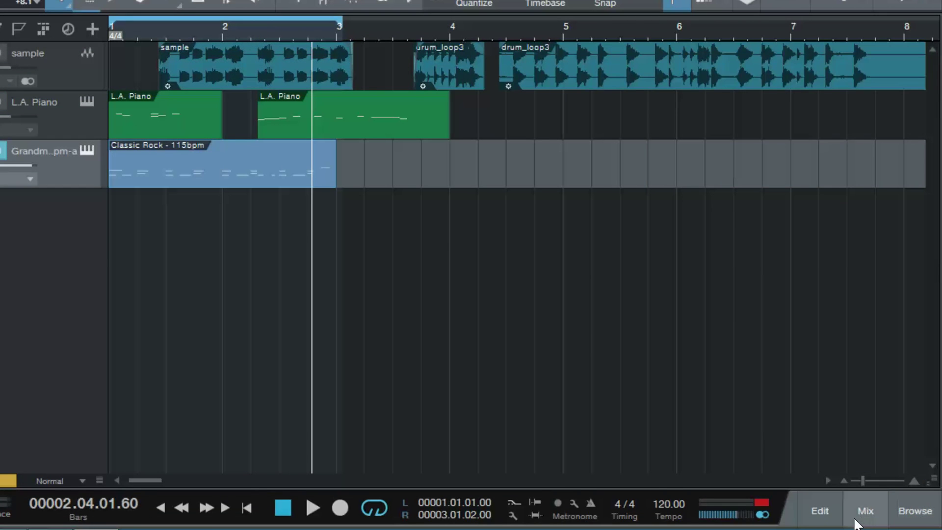
left_click(855, 519)
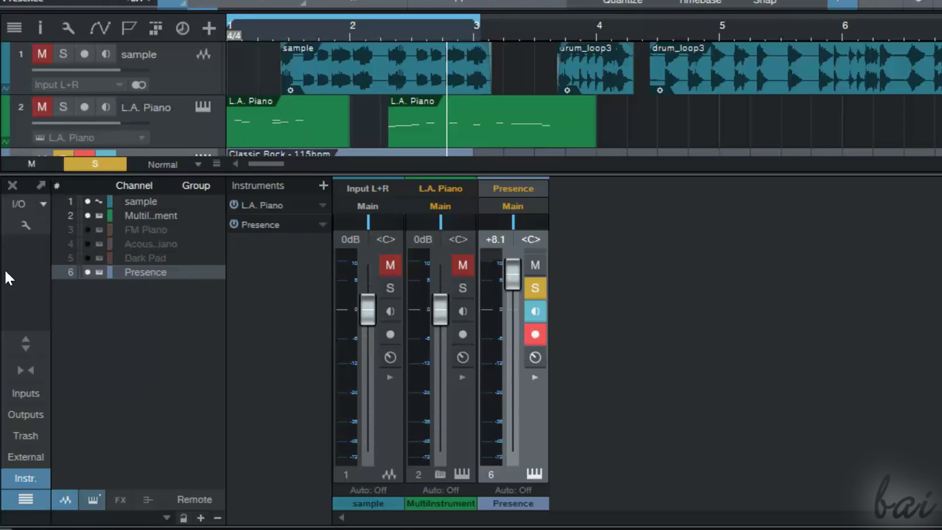
Step: Select the sample and MultiInstrument channels alternately in the mixer's channel list
left_click(156, 198)
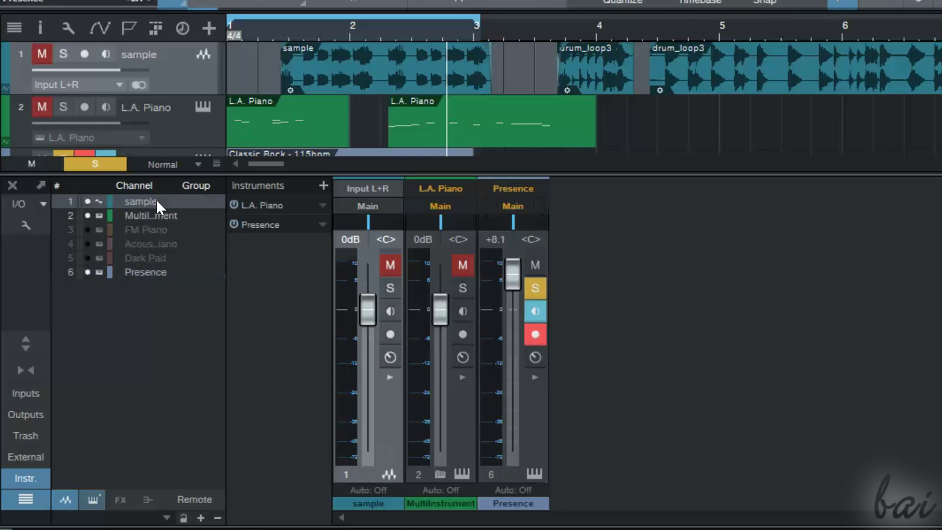
left_click(160, 210)
left_click(156, 202)
left_click(157, 211)
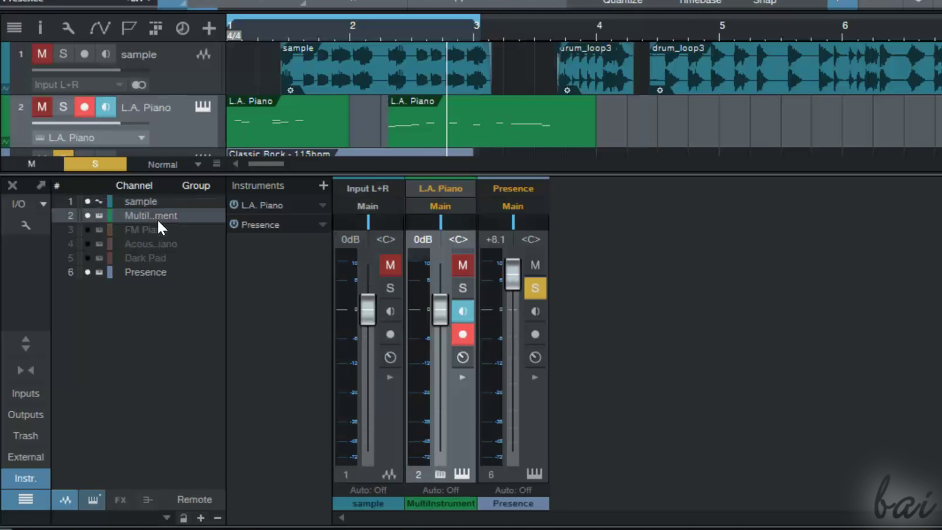
left_click(140, 200)
left_click(146, 210)
Step: View the sample channel's input options and select the Presence, MultiInstrument and sample channels in the channel list, ending on sample
left_click(378, 188)
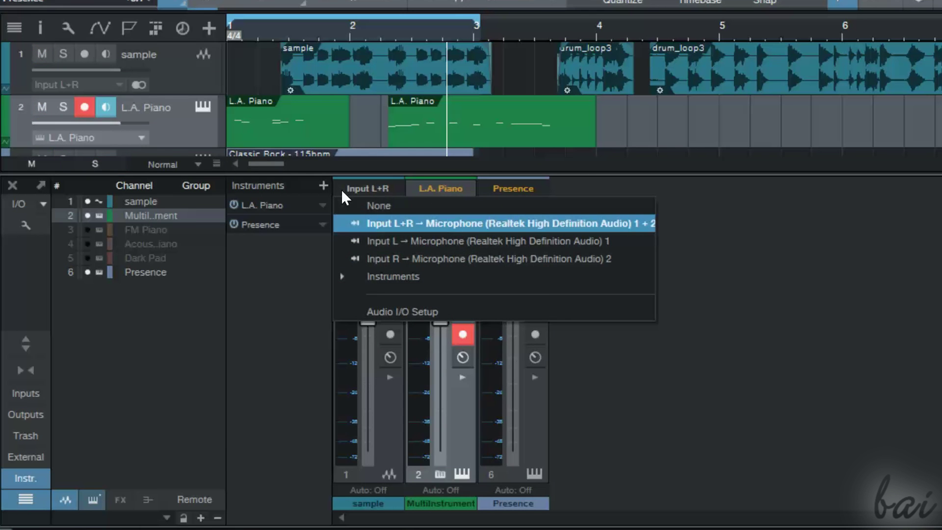
left_click(164, 221)
left_click(155, 272)
left_click(150, 216)
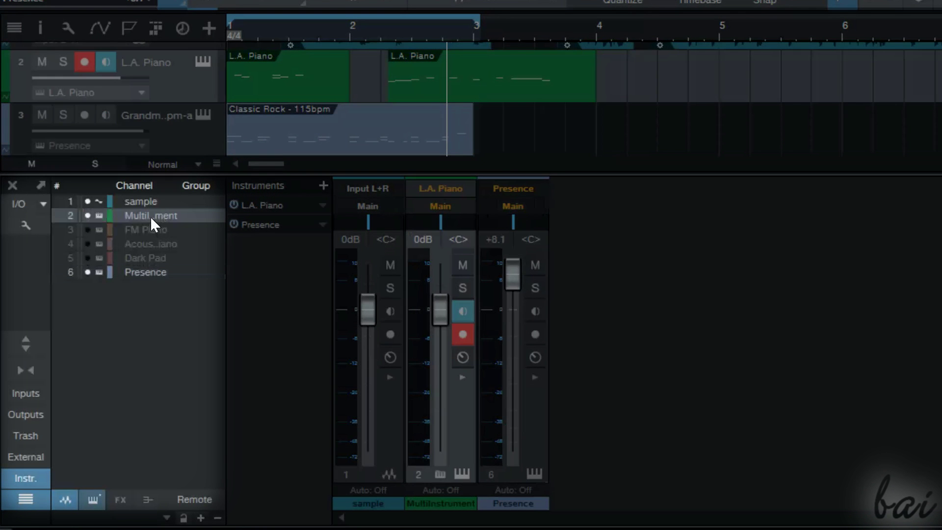
left_click(147, 201)
left_click(151, 215)
left_click(150, 200)
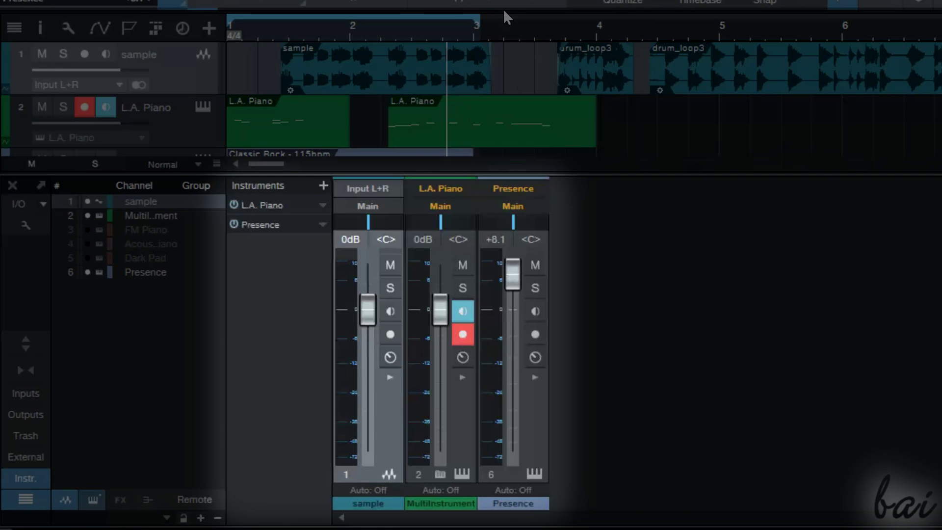
Step: Extend the loop range's end to bar 4 and start playback to watch the channel meters
left_click_drag(478, 16, 589, 20)
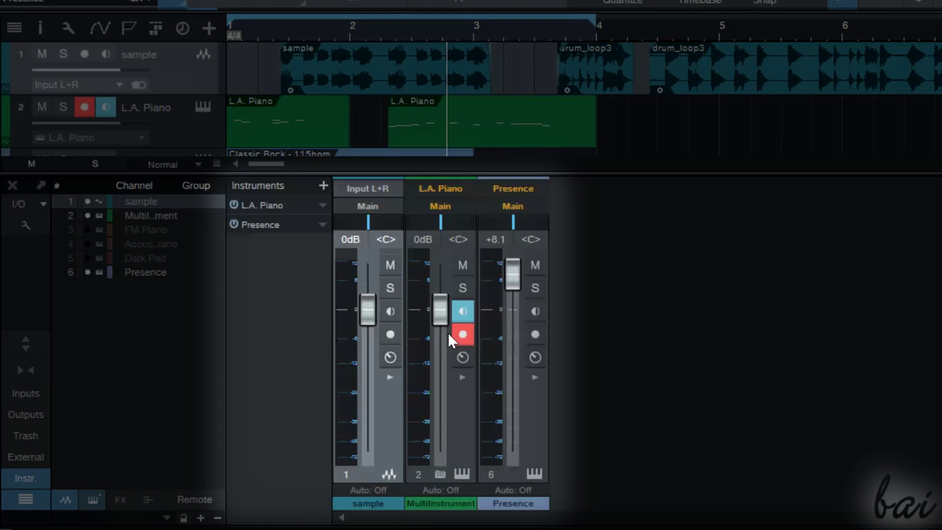
key("space")
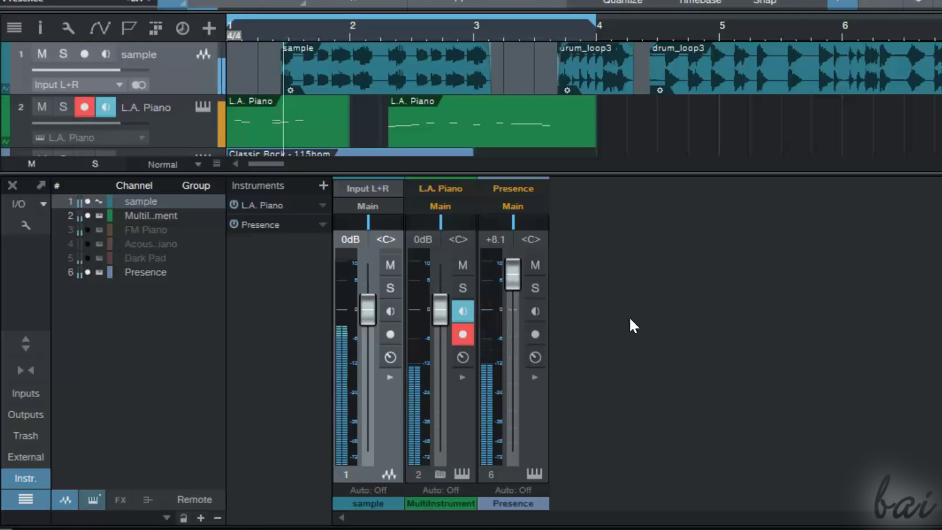
Step: Lower the Presence channel's volume to its minimum and set the main output's volume to about -4.0 dB
key("ctrl+z")
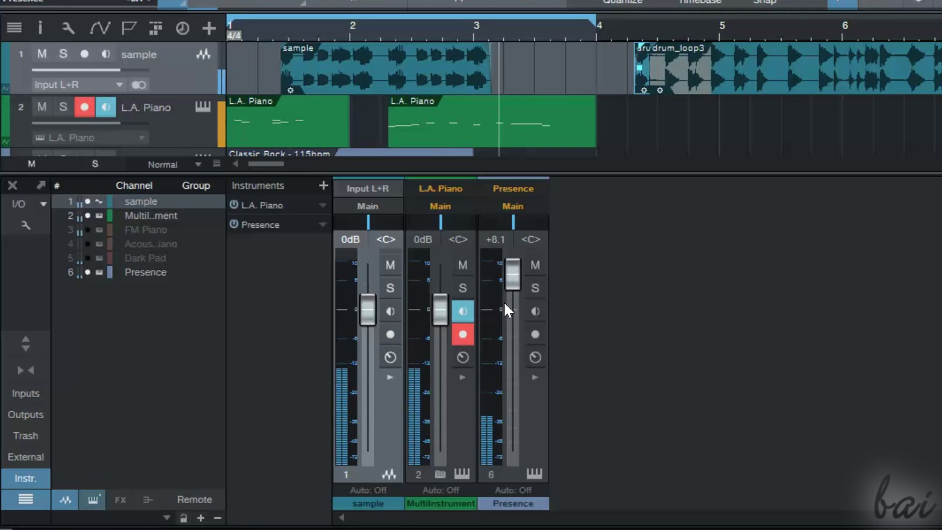
left_click_drag(516, 276, 491, 461)
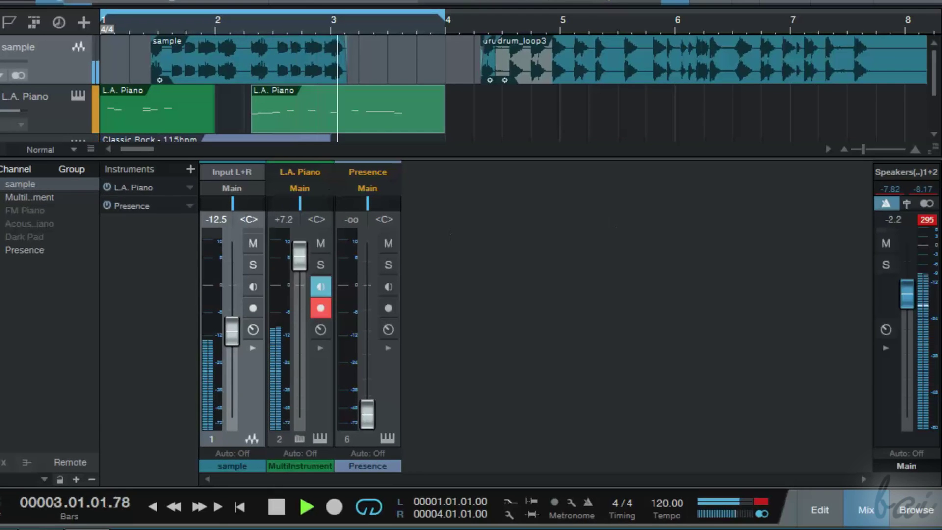
left_click(893, 169)
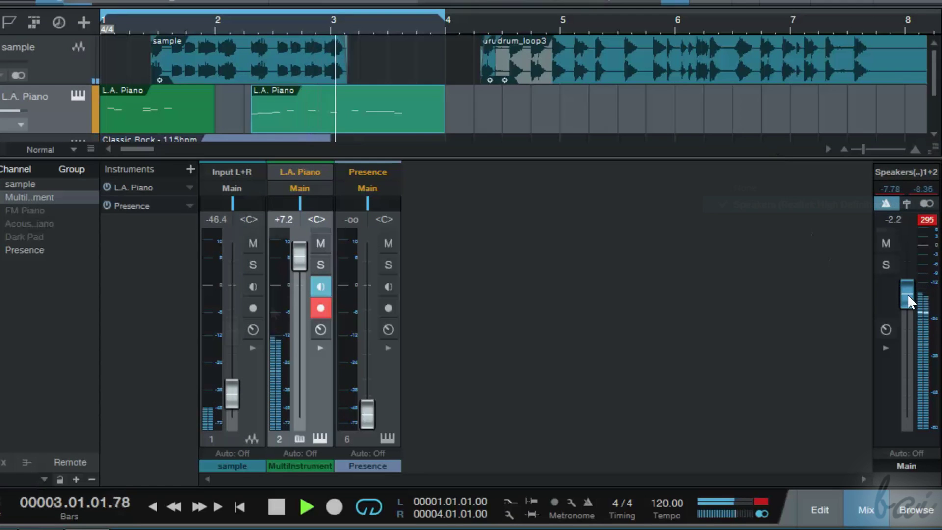
mouse_move(907, 308)
left_mouse_down()
mouse_move(903, 355)
mouse_move(912, 336)
mouse_move(911, 237)
mouse_move(911, 311)
left_mouse_up()
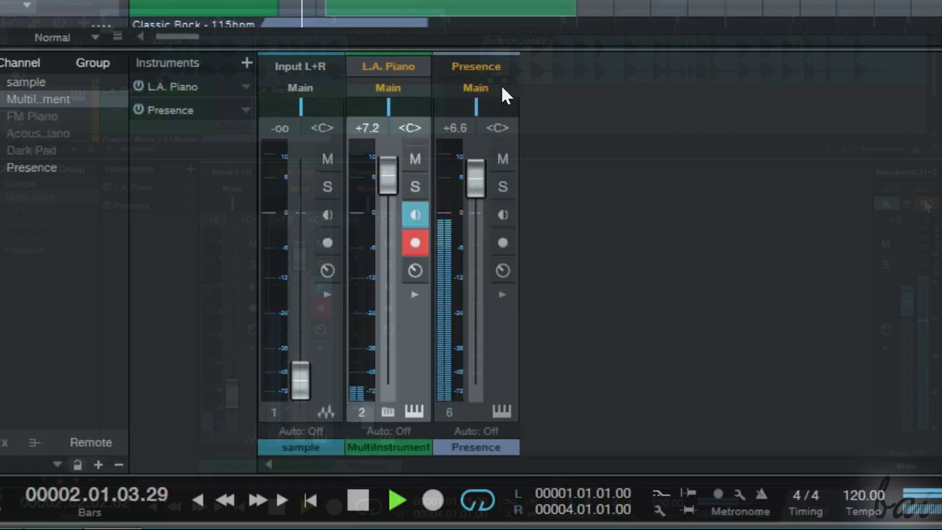
Step: Expand the MultiInstrument channel and load the Bring to life chain from the Instruments presets into its inserts
left_click(329, 242)
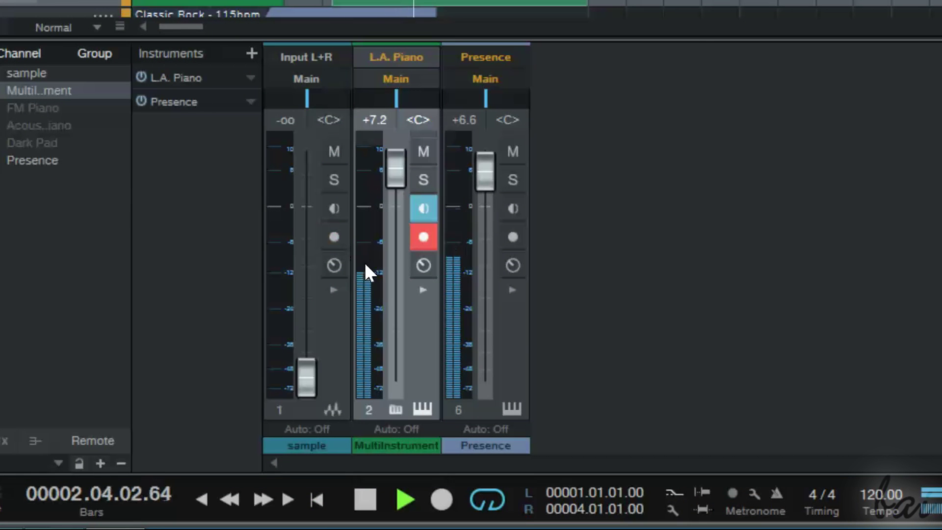
left_click(423, 289)
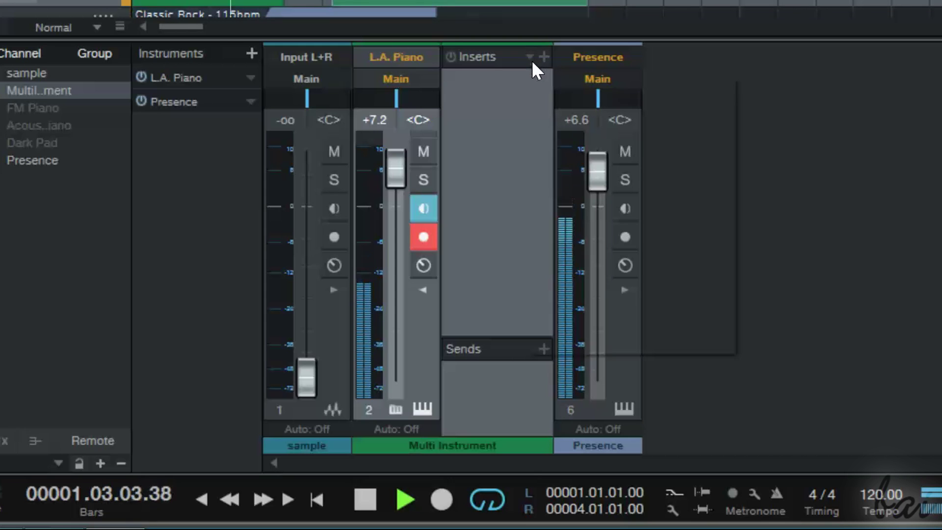
left_click(528, 56)
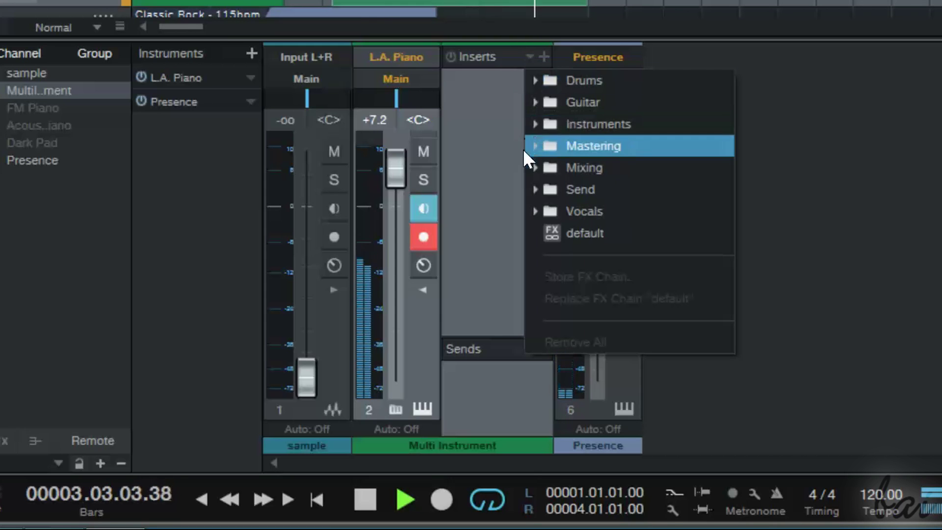
left_click(534, 125)
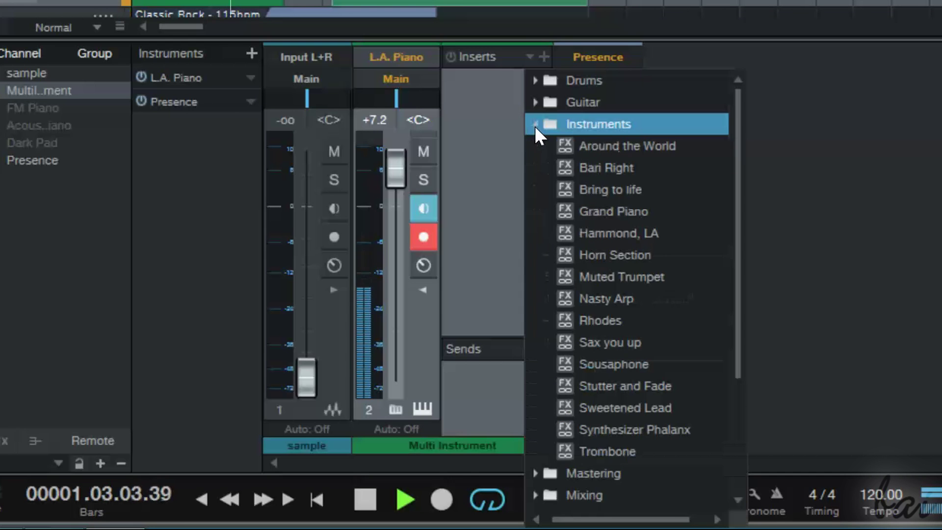
left_click(538, 189)
Step: Load the Bari Right instrument chain into the MultiInstrument channel's inserts and lower the channel's volume to about +1.1 dB
left_click(529, 56)
left_click(528, 124)
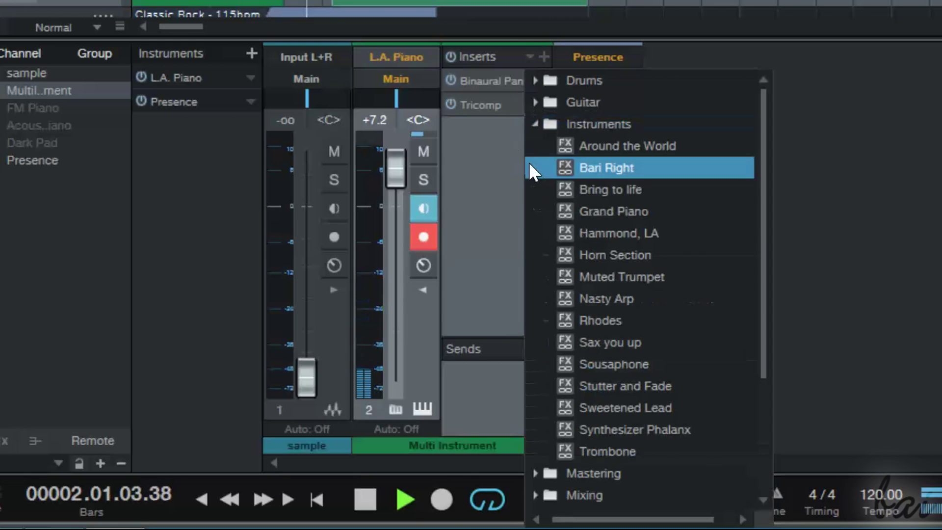
left_click(538, 167)
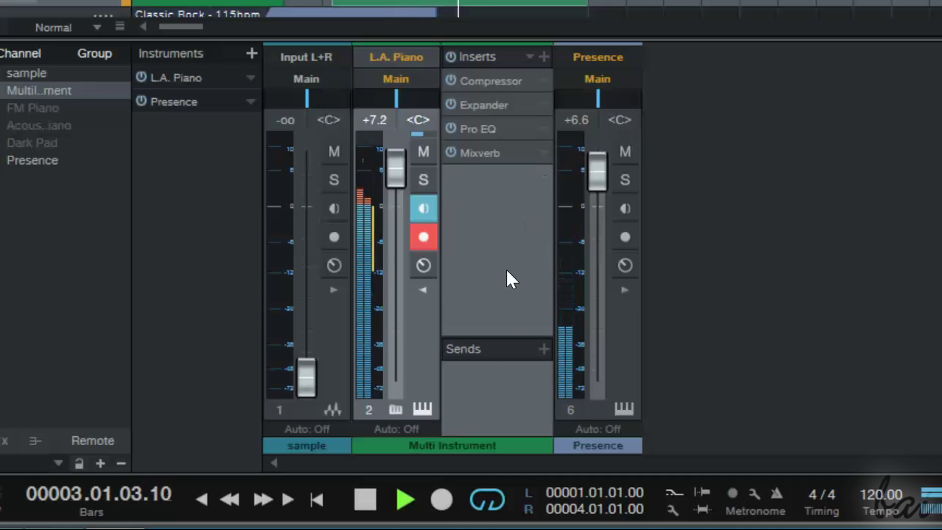
left_click_drag(395, 169, 396, 204)
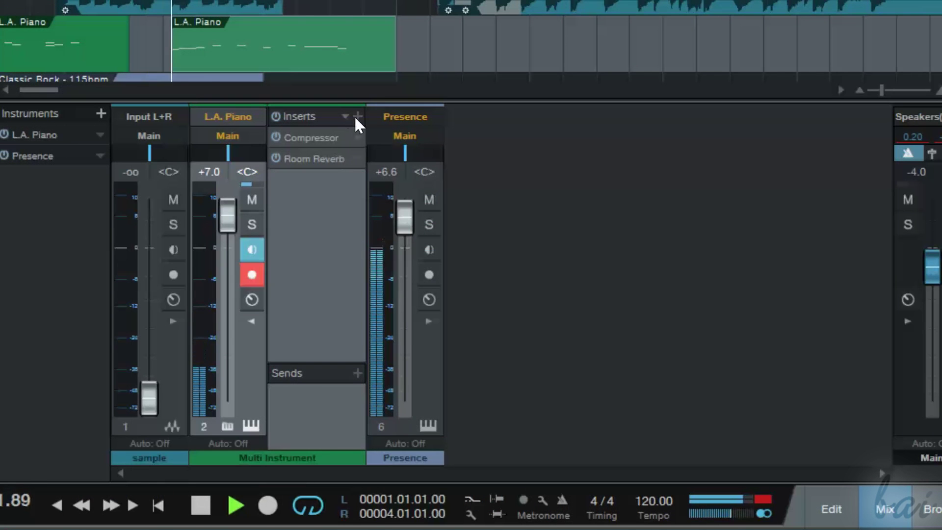
Step: View the effects that can be added to the MultiInstrument channel, and bypass and reactivate all of its inserts
left_click(359, 116)
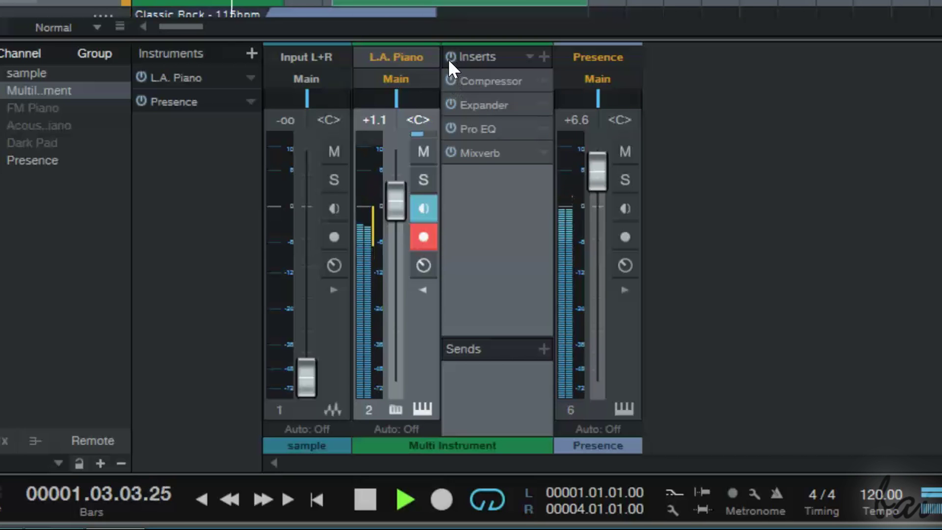
left_click(450, 57)
left_click(450, 57)
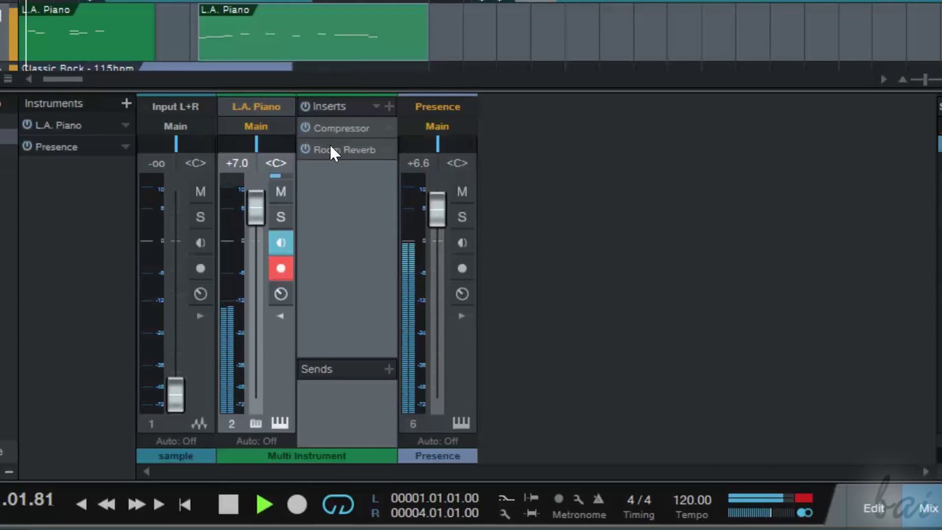
Step: Add a Flanger after the Room Reverb in the MultiInstrument channel's inserts and adjust its feedback and LFO width
left_click(423, 123)
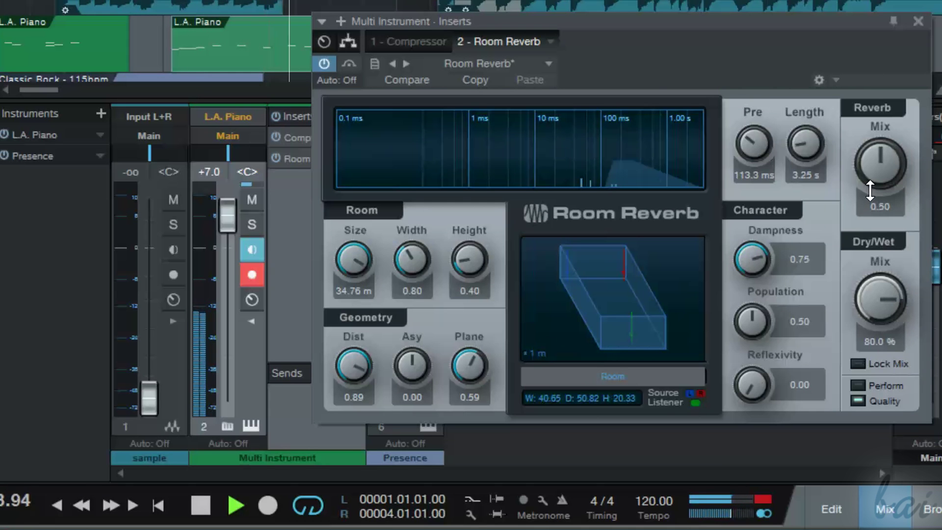
left_click_drag(692, 48, 608, 55)
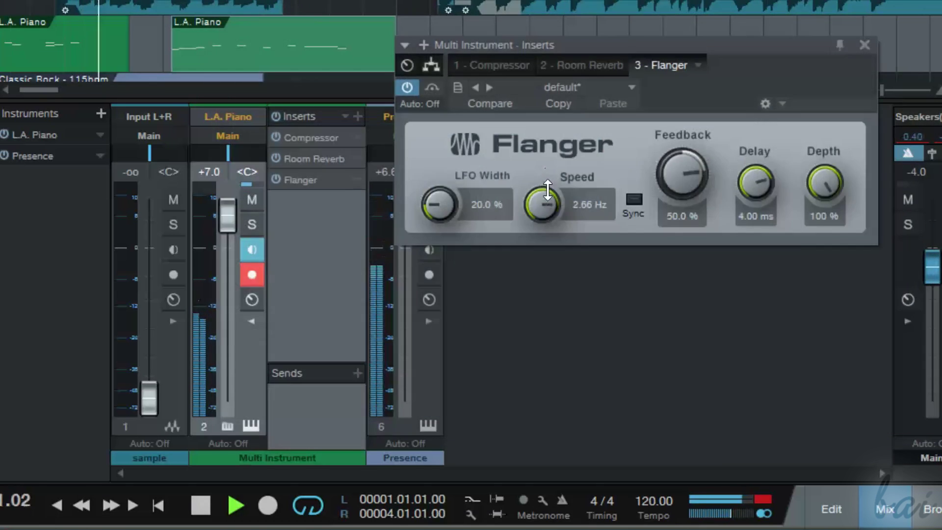
mouse_move(680, 186)
left_mouse_down()
mouse_move(680, 165)
mouse_move(679, 194)
left_mouse_up()
left_click_drag(485, 211, 463, 179)
left_click(864, 45)
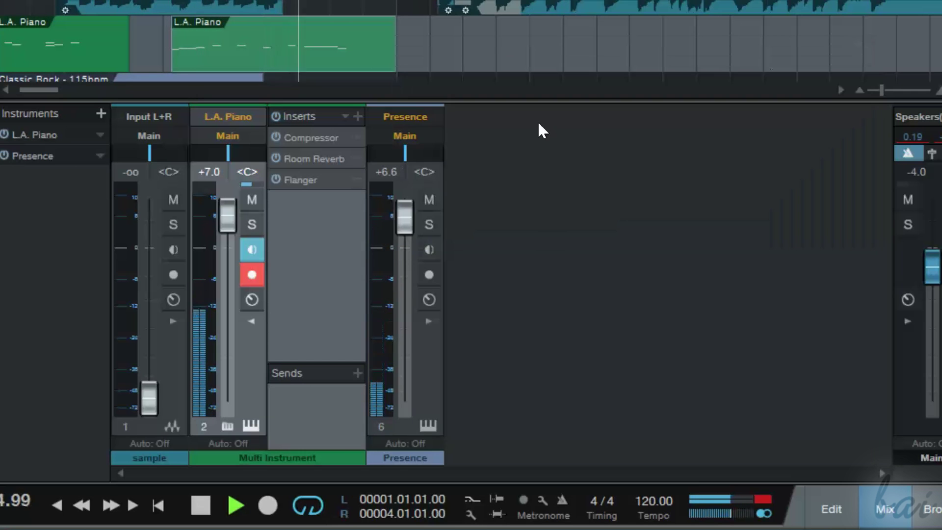